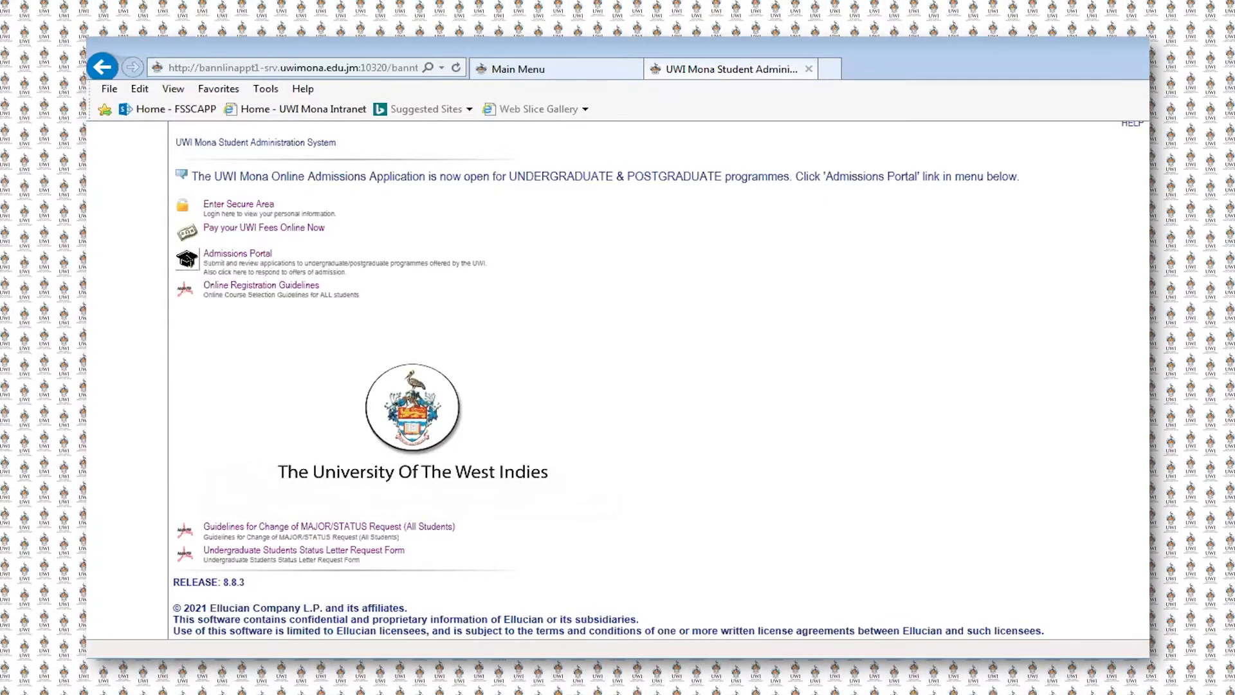
Go to the Registration page under Student Services and set the term to 2020/2021 Semester II.
{"action": "left_click", "coordinate": [539, 69]}
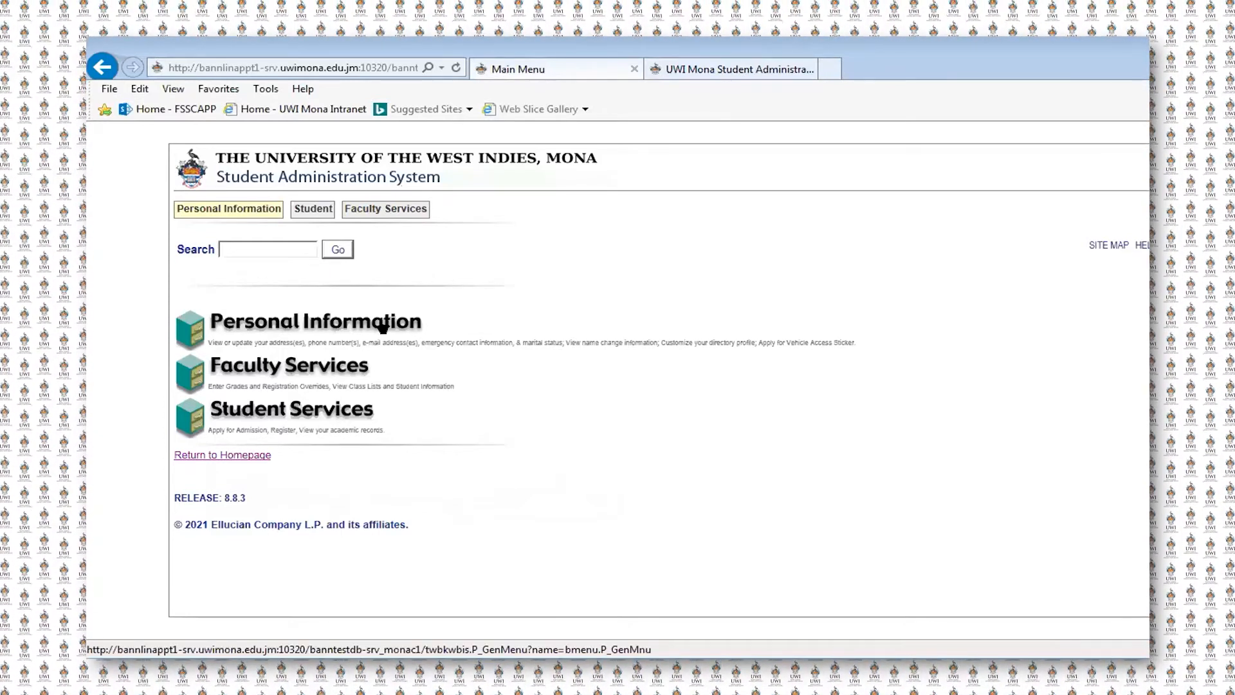
{"action": "left_click", "coordinate": [336, 412]}
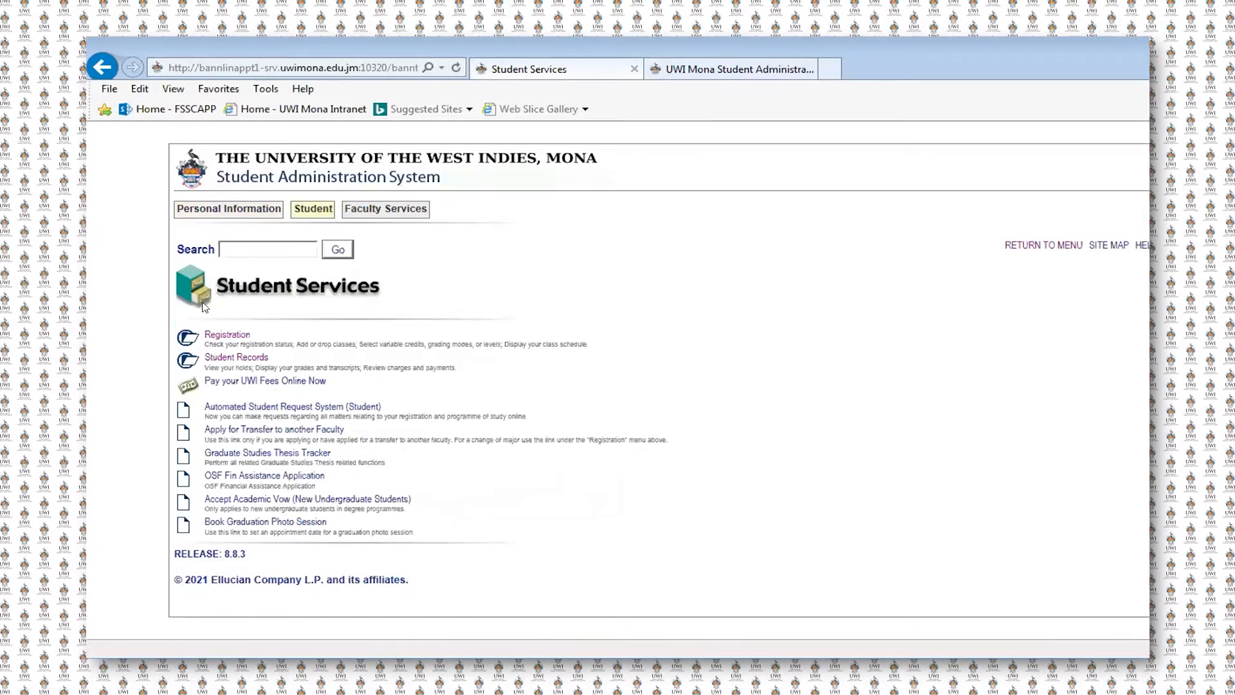
{"action": "left_click", "coordinate": [219, 335]}
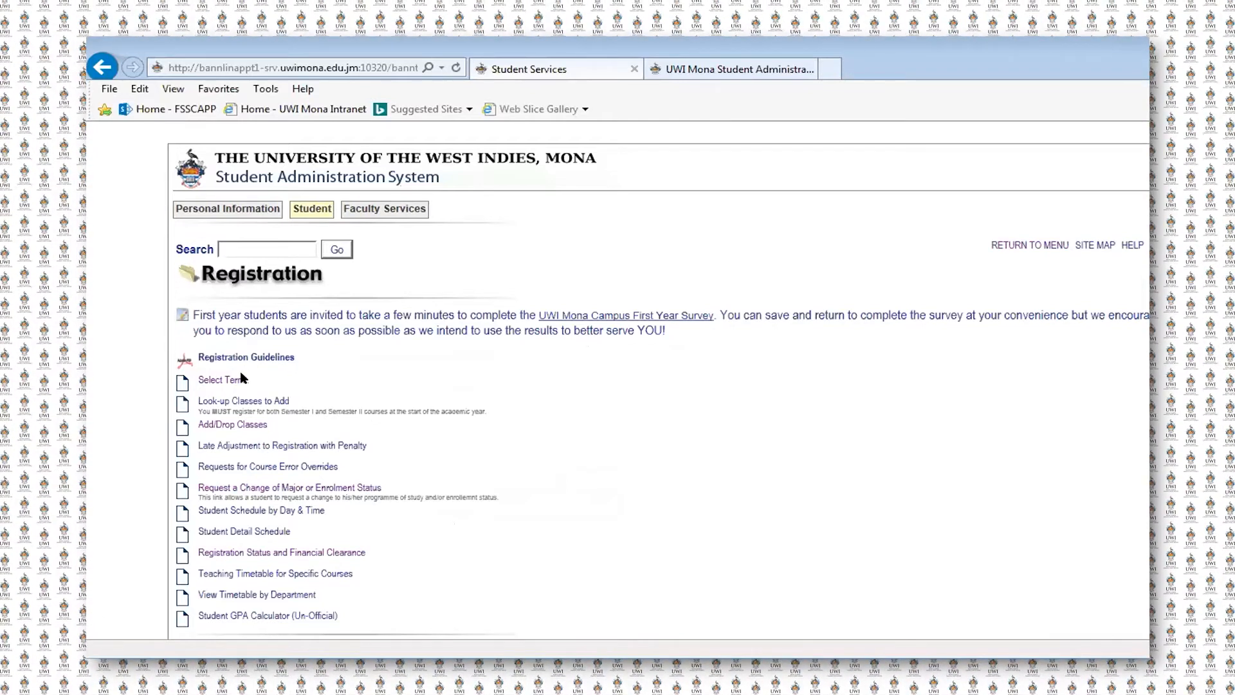
{"action": "left_click", "coordinate": [221, 381]}
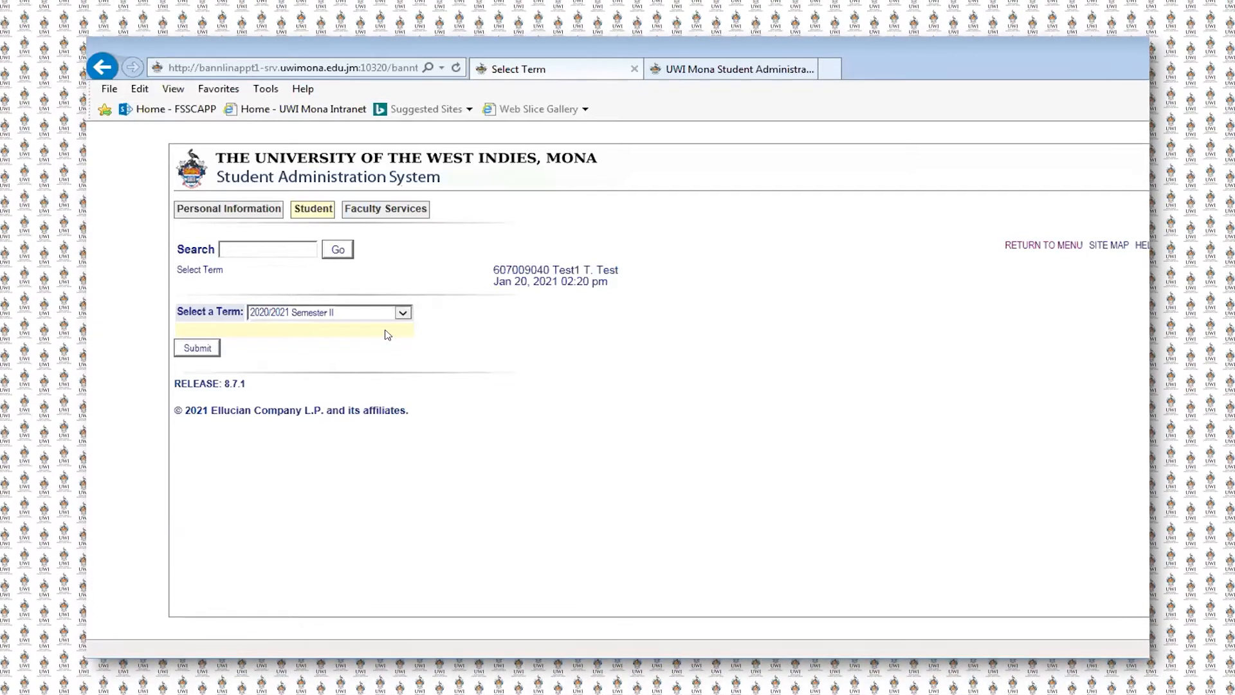
{"action": "left_click", "coordinate": [205, 350]}
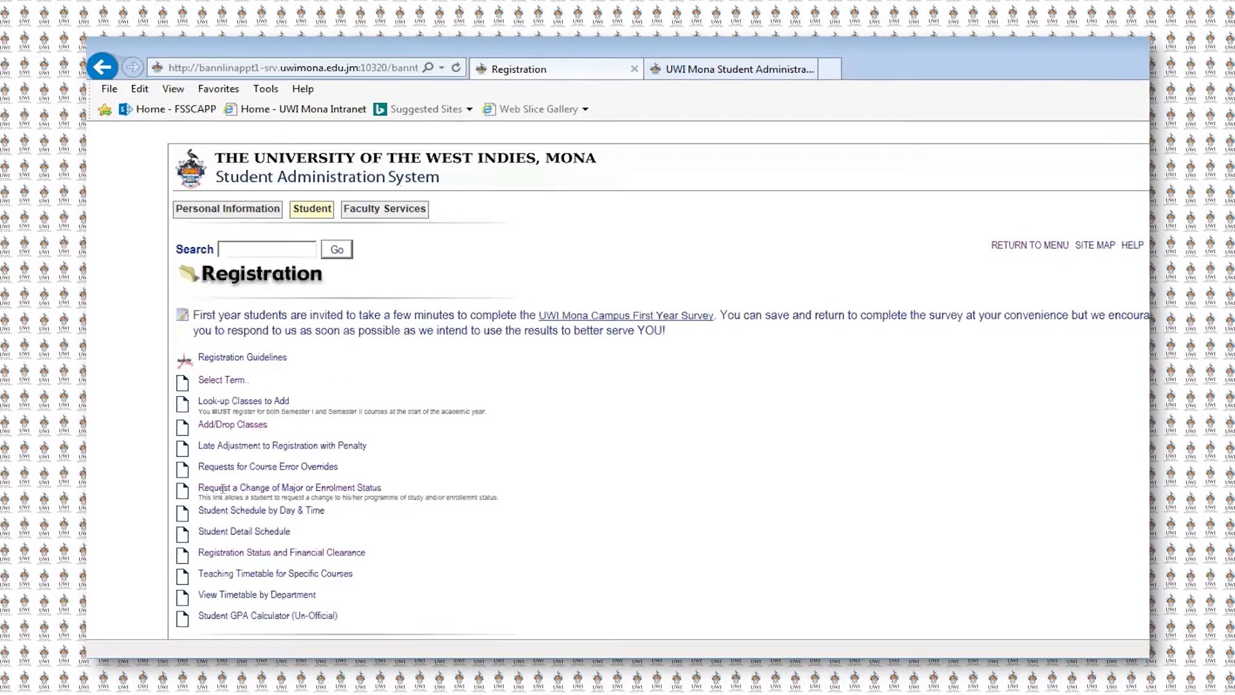
Open the request for a change of major or enrolment status and review the history of changes requested.
{"action": "left_click", "coordinate": [361, 489]}
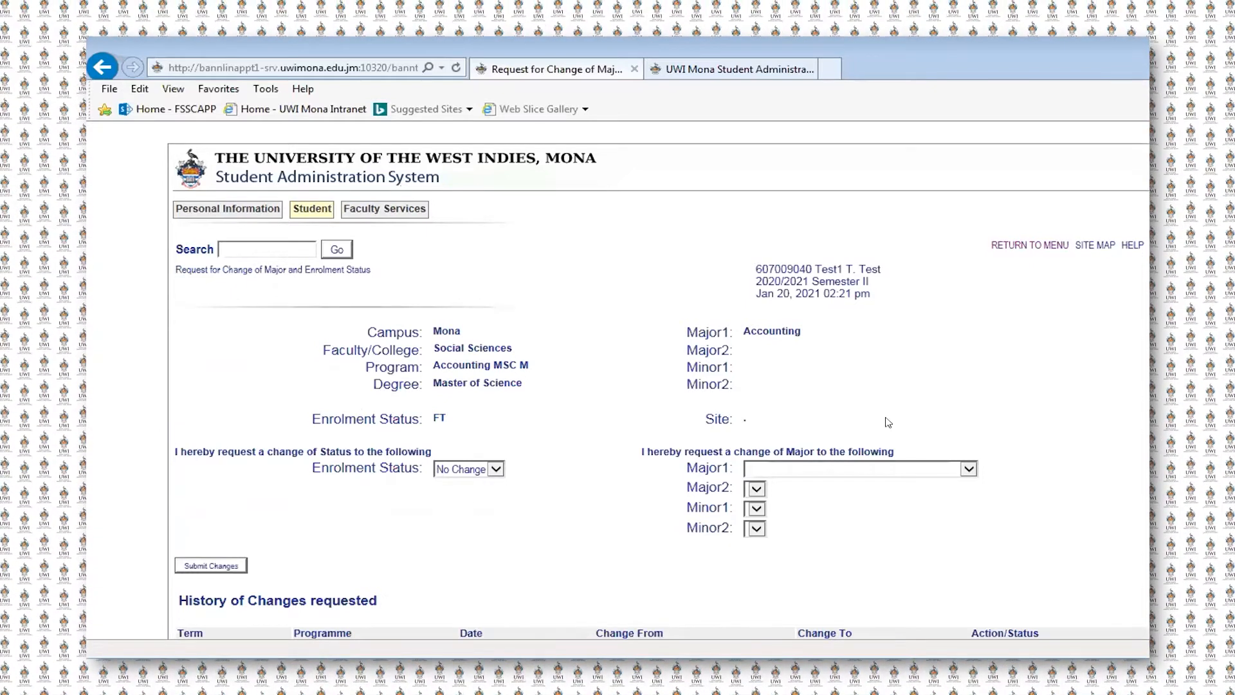
{"action": "scroll", "coordinate": [891, 423], "scroll_direction": "down", "scroll_amount": 1}
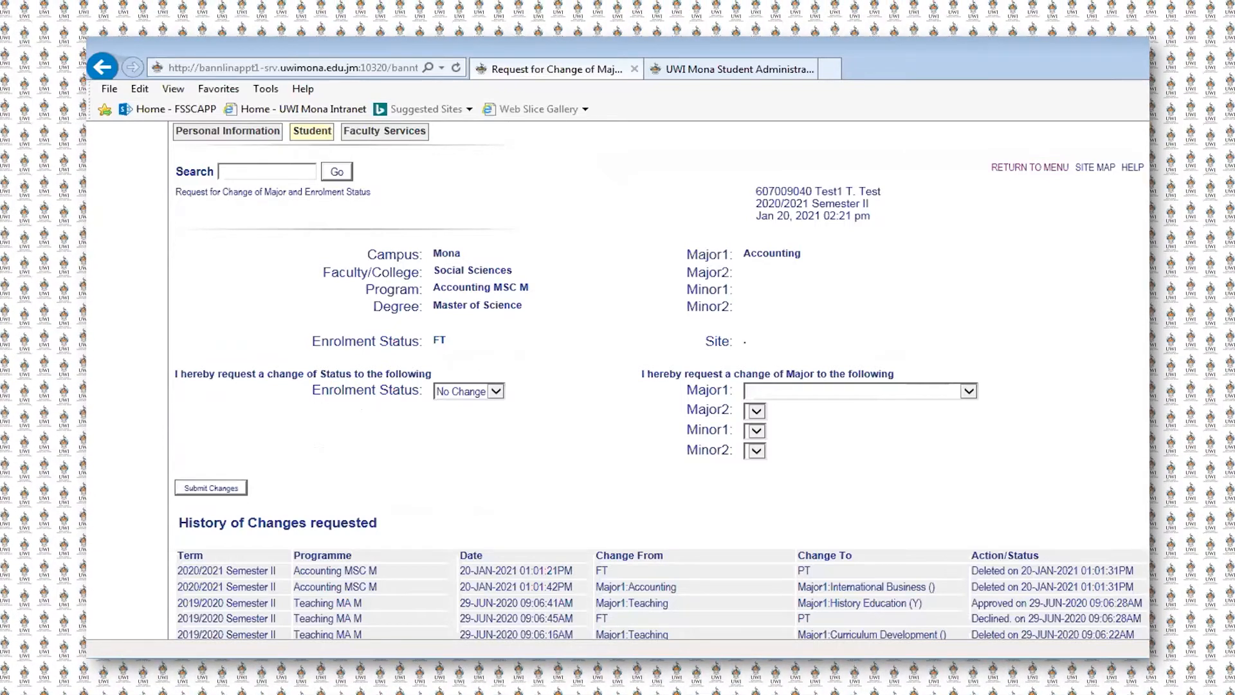
{"action": "scroll", "coordinate": [617, 386], "scroll_direction": "up", "scroll_amount": 1}
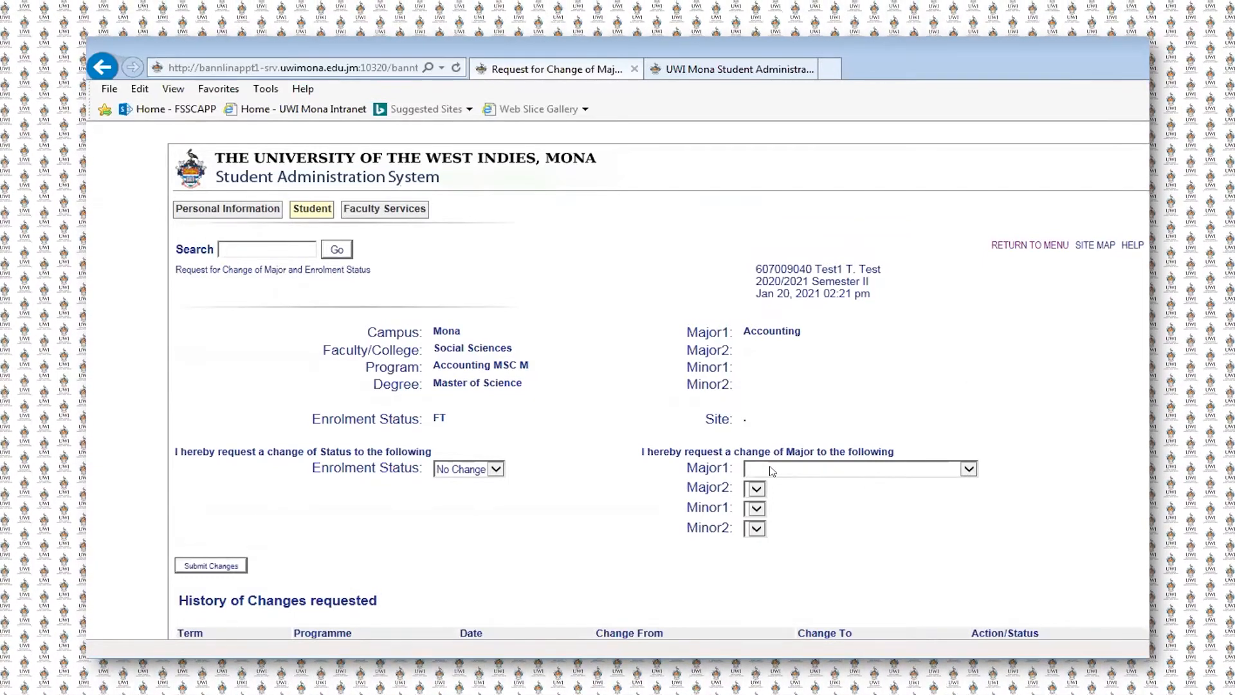
Request a change of Major1 to Taxation-SS-TAXA-MSC-M-F and submit the changes.
{"action": "left_click", "coordinate": [969, 469]}
{"action": "left_click", "coordinate": [969, 469]}
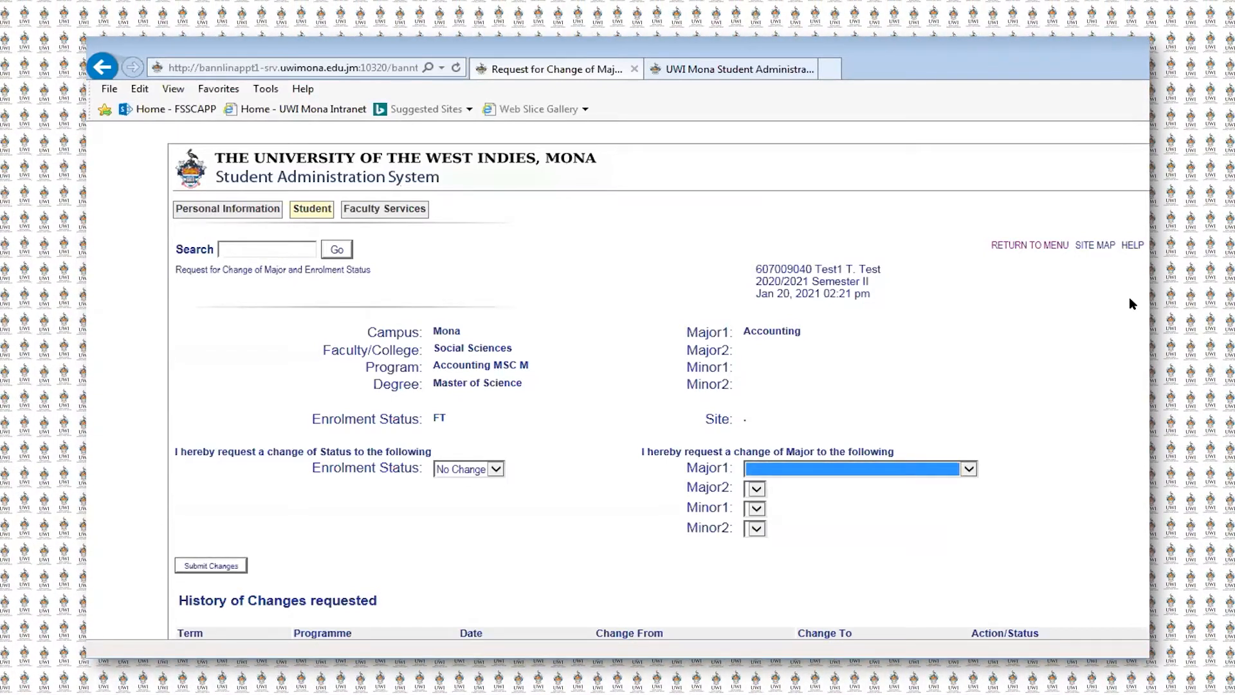
{"action": "left_click", "coordinate": [969, 469]}
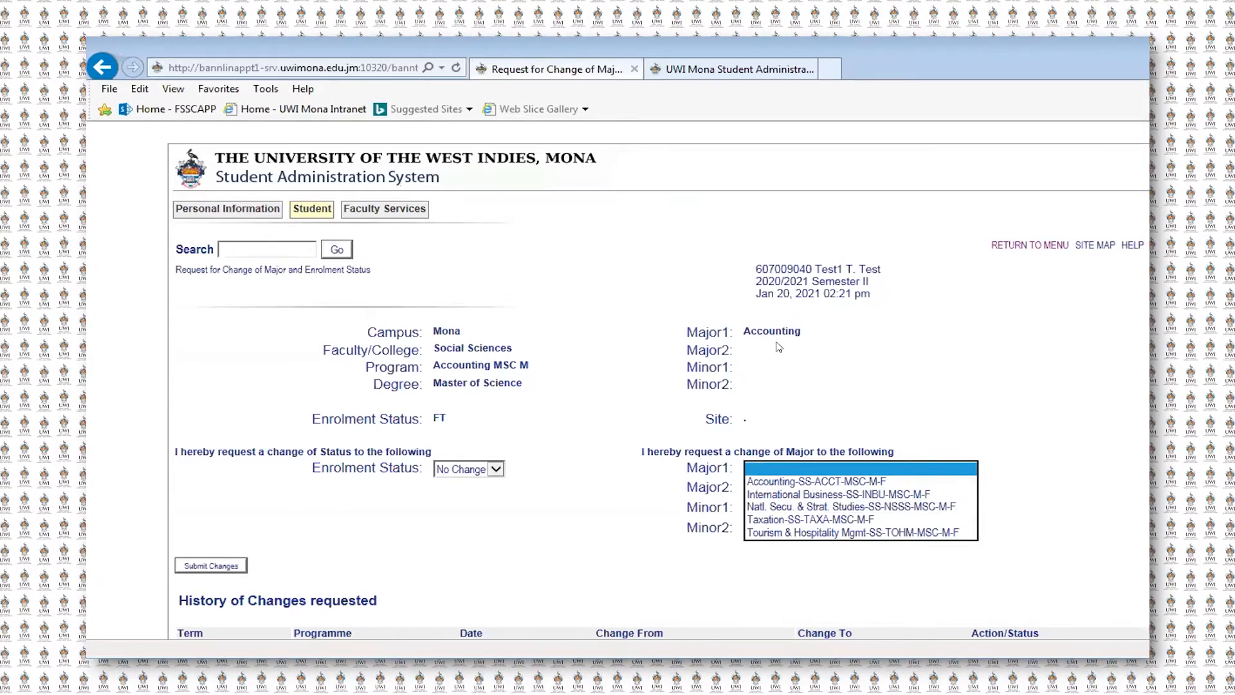
{"action": "left_click", "coordinate": [816, 514]}
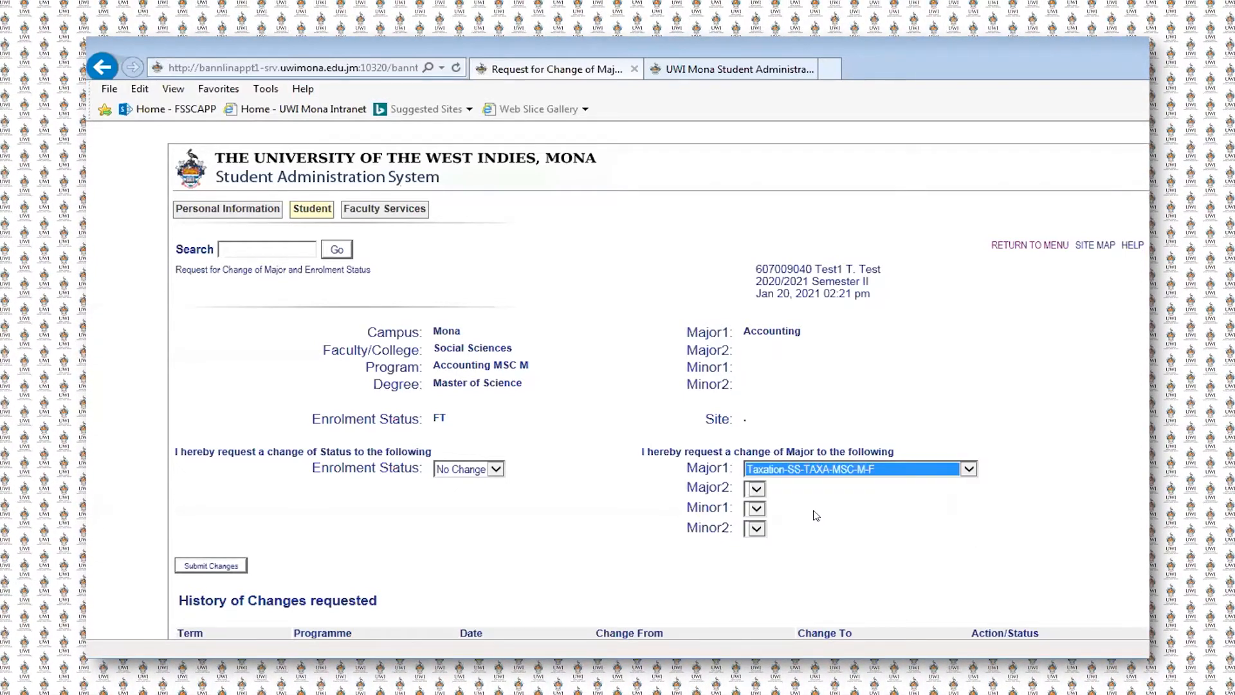
{"action": "left_click", "coordinate": [228, 566]}
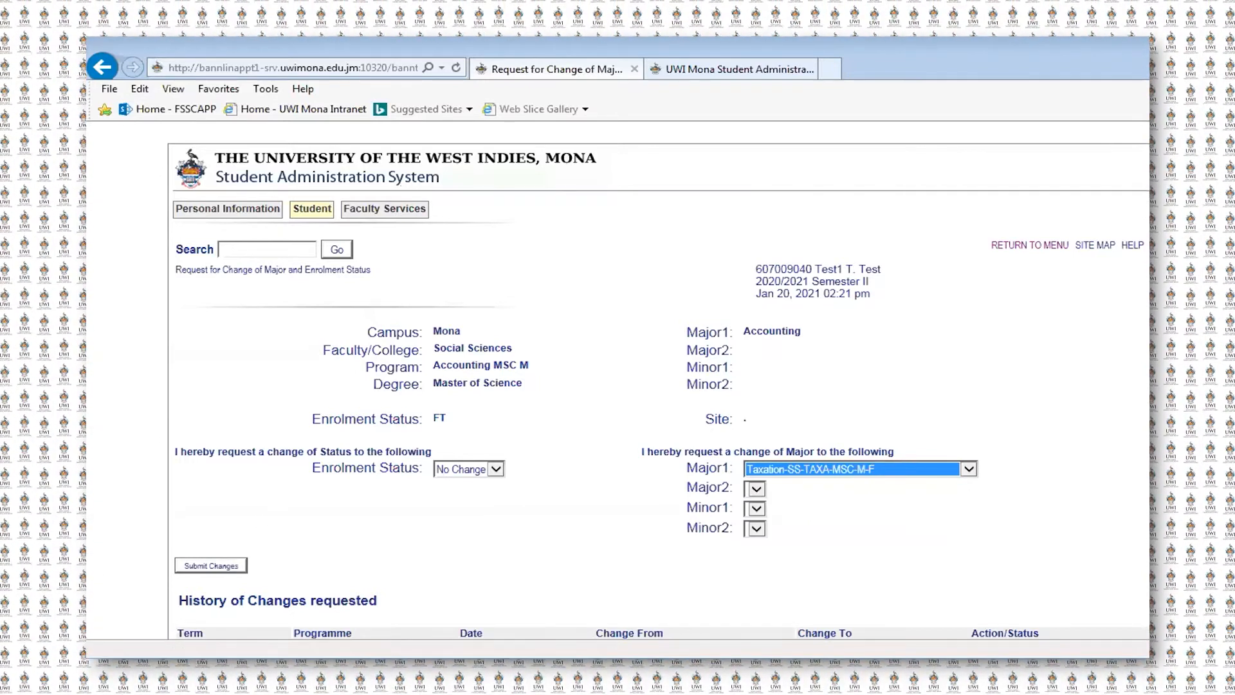
{"action": "left_click", "coordinate": [211, 565]}
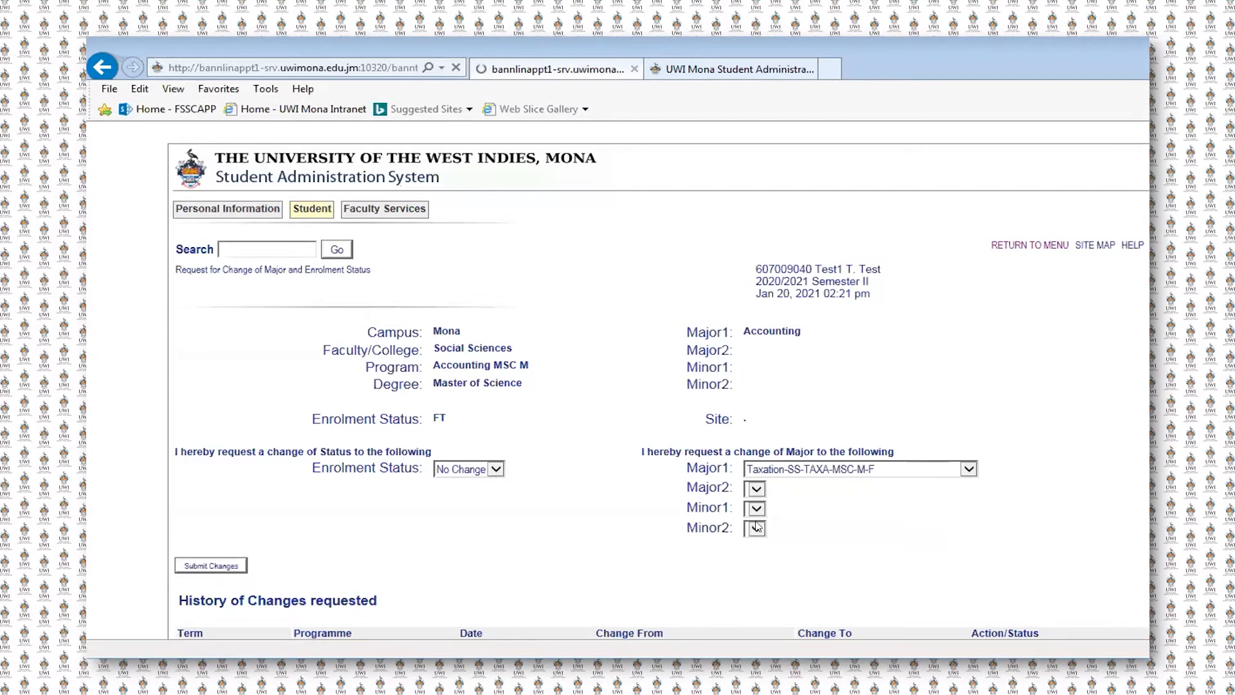
Check which actions are available for the Taxation request in the history of changes, without applying any.
{"action": "scroll", "coordinate": [422, 584], "scroll_direction": "down", "scroll_amount": 3}
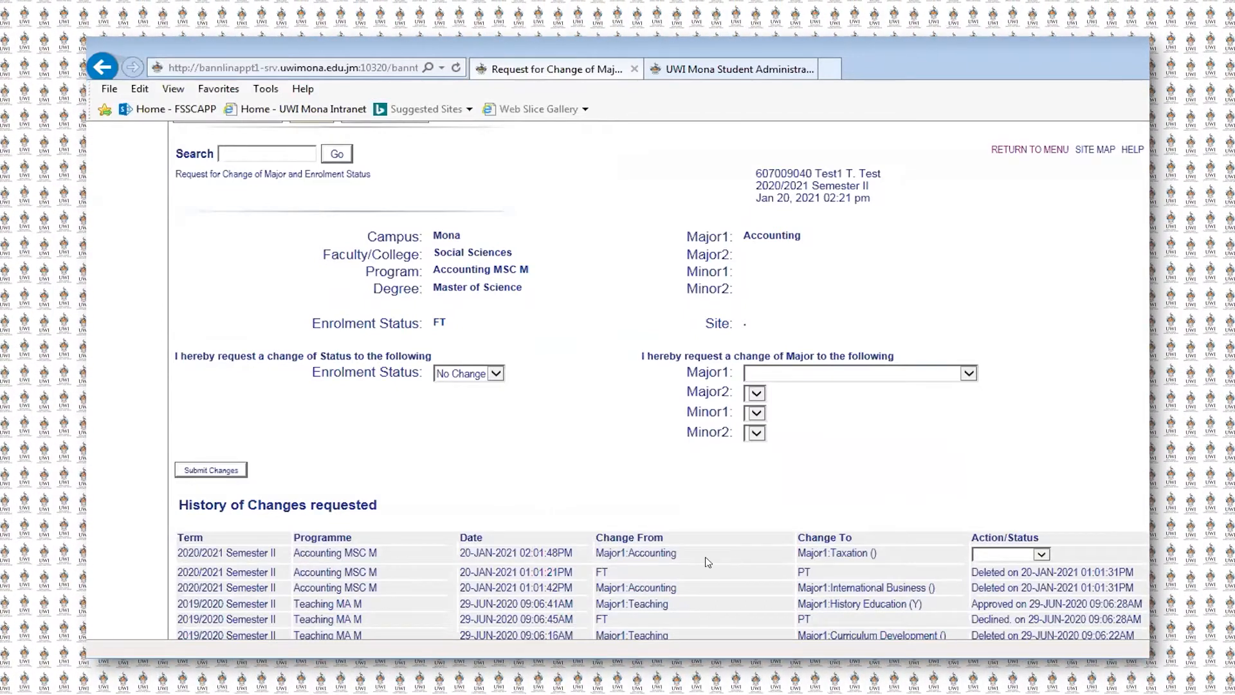
{"action": "left_click", "coordinate": [1043, 555]}
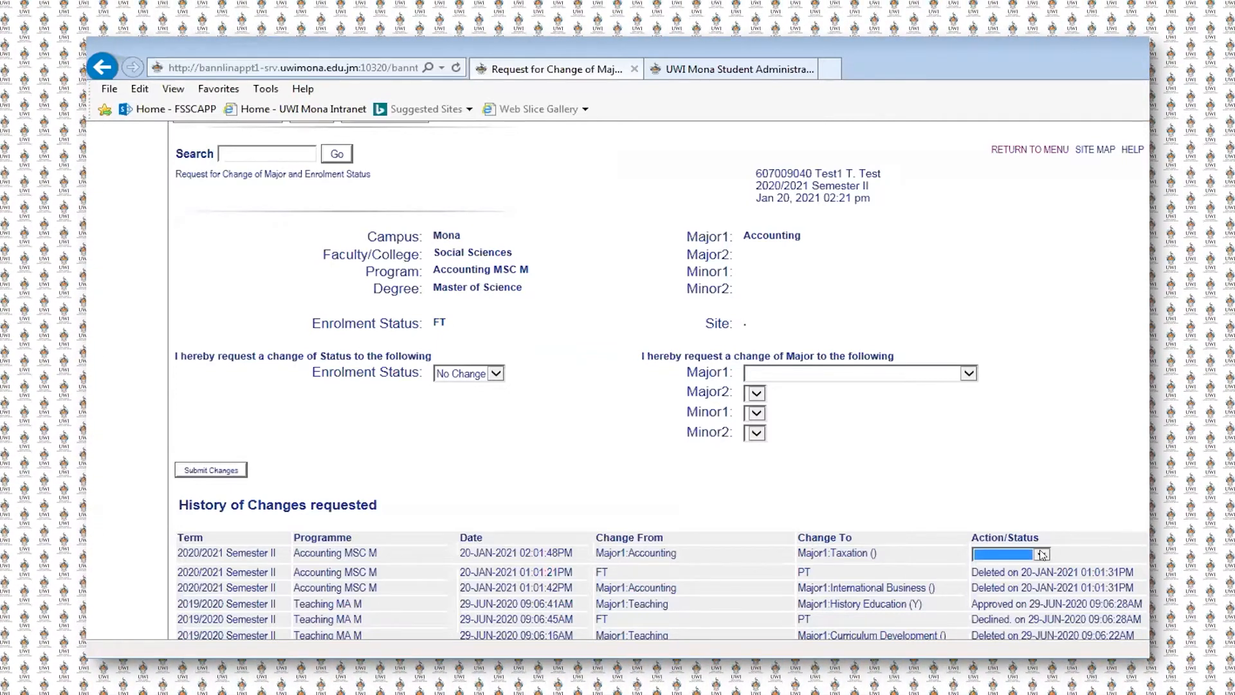
{"action": "left_click", "coordinate": [1043, 555]}
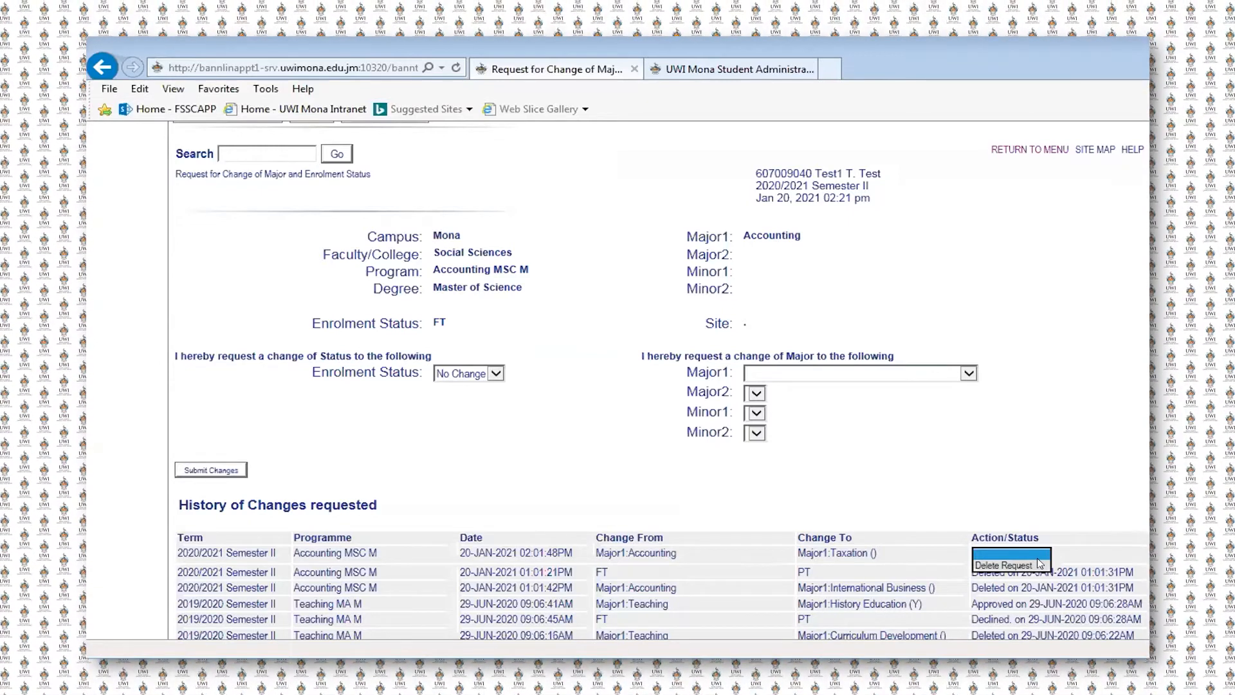
{"action": "left_click", "coordinate": [338, 473]}
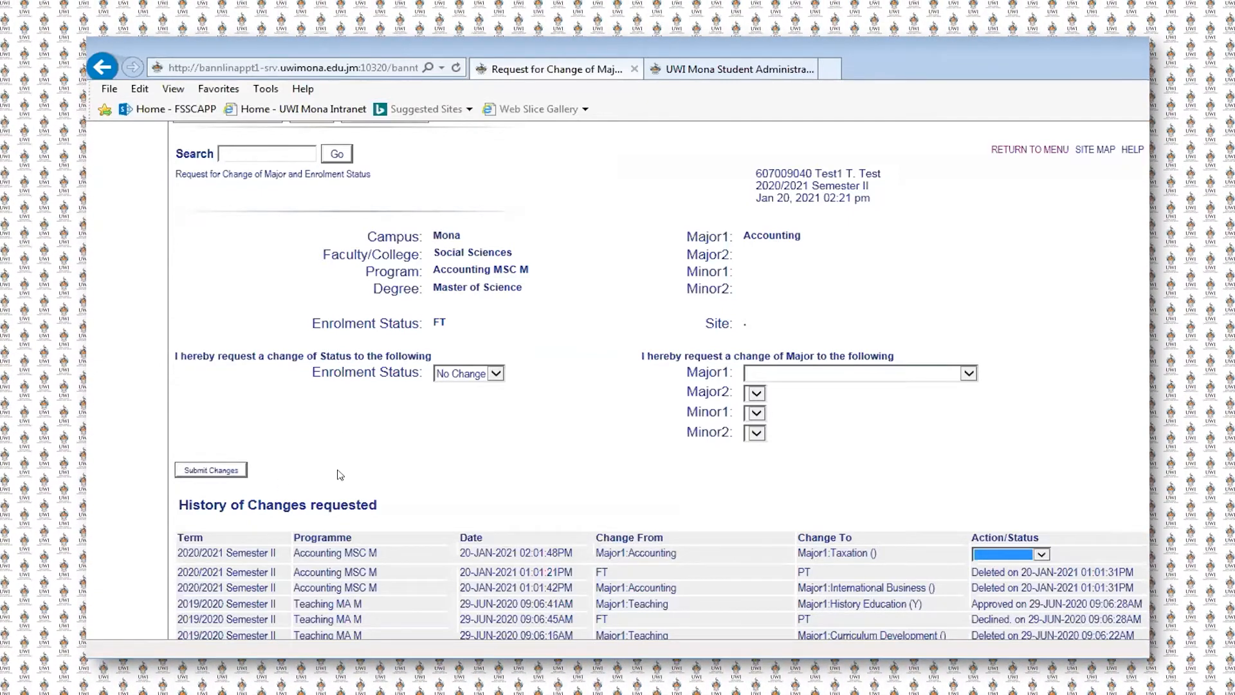
{"action": "left_click", "coordinate": [364, 462]}
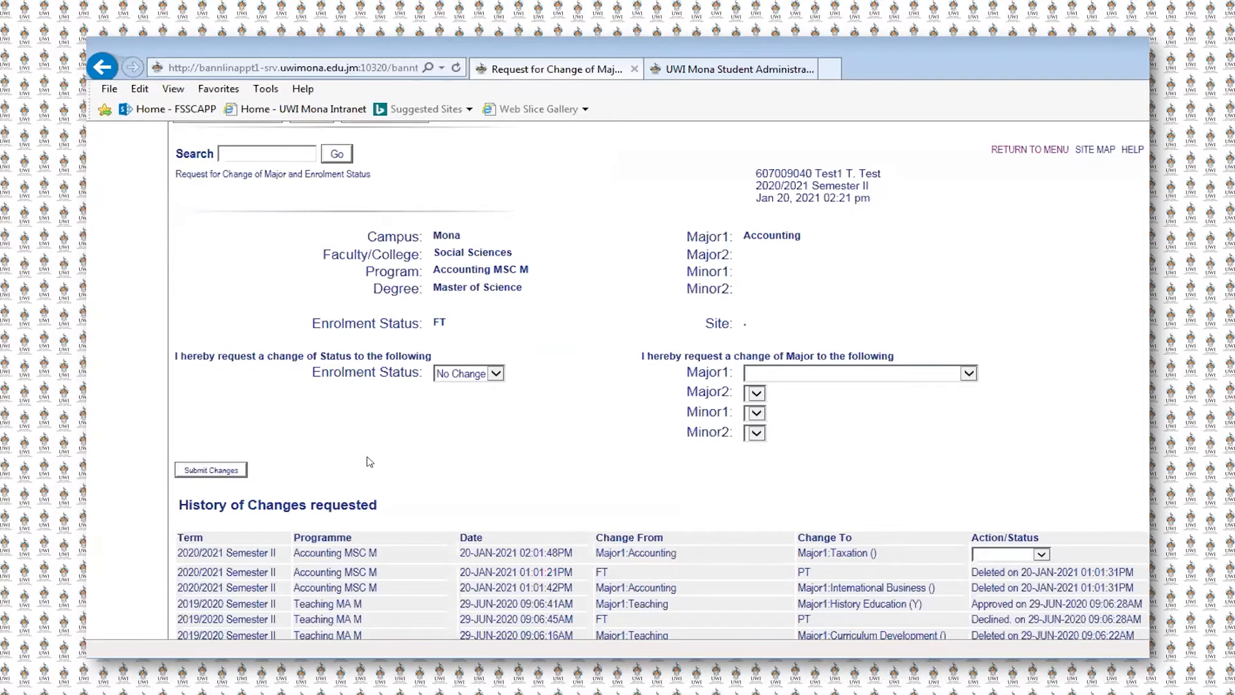
Submit a change of enrolment status to Part-Time and review the history of changes requested.
{"action": "left_click", "coordinate": [496, 375]}
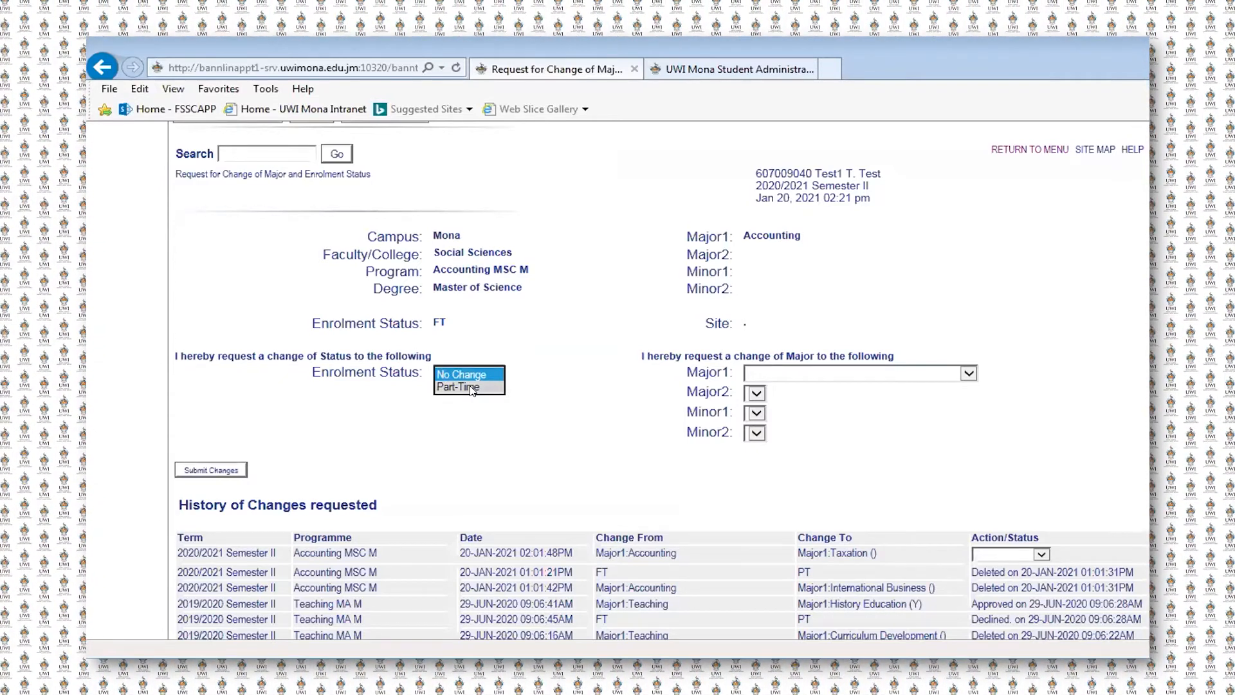
{"action": "left_click", "coordinate": [472, 388]}
{"action": "left_click", "coordinate": [234, 471]}
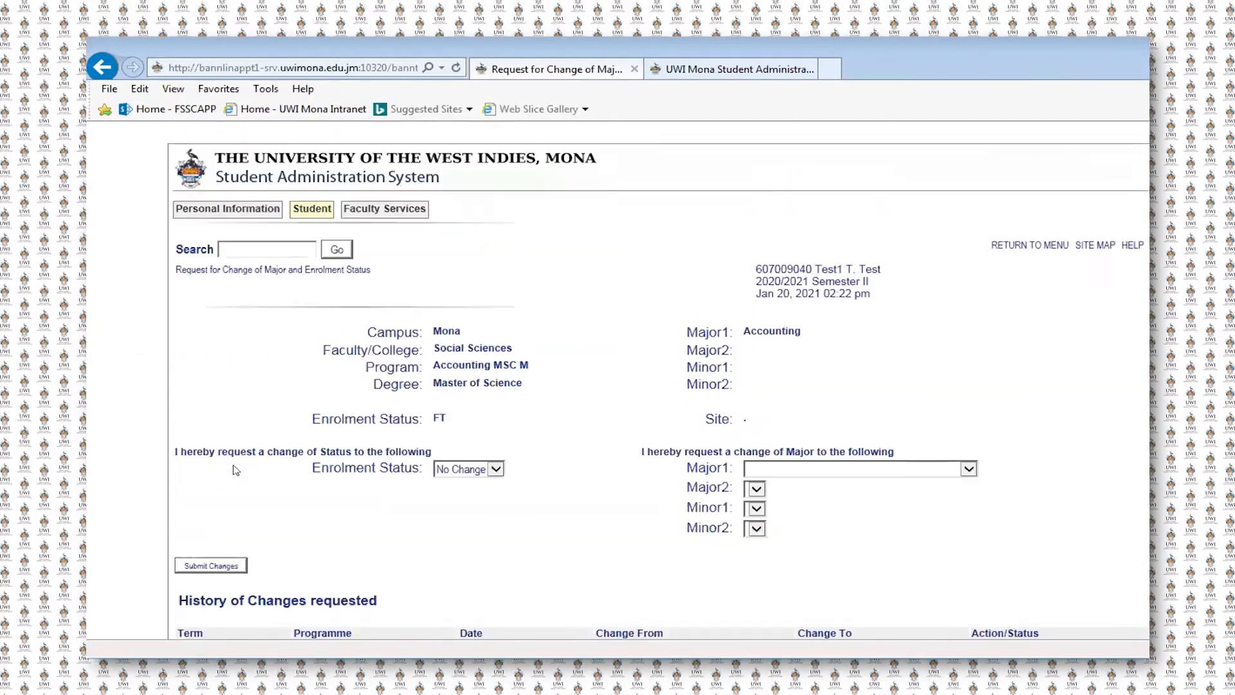
{"action": "scroll", "coordinate": [375, 462], "scroll_direction": "down", "scroll_amount": 1}
{"action": "scroll", "coordinate": [412, 496], "scroll_direction": "down", "scroll_amount": 2}
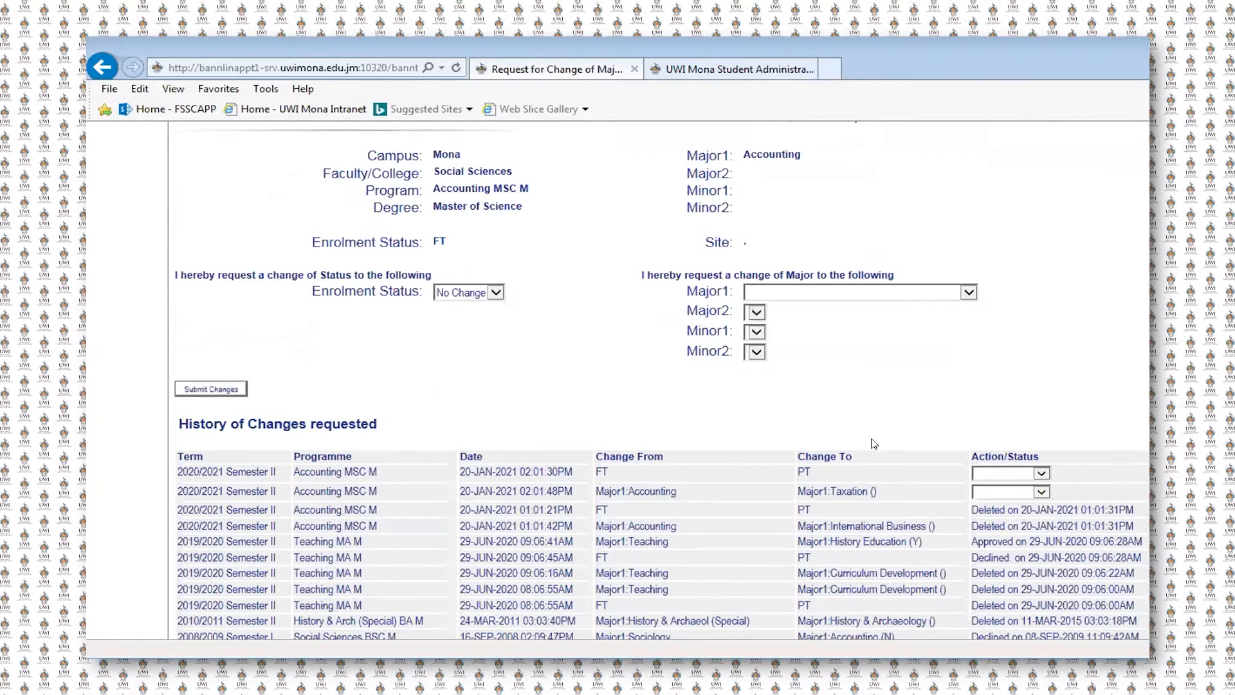
{"action": "scroll", "coordinate": [892, 406], "scroll_direction": "up", "scroll_amount": 3}
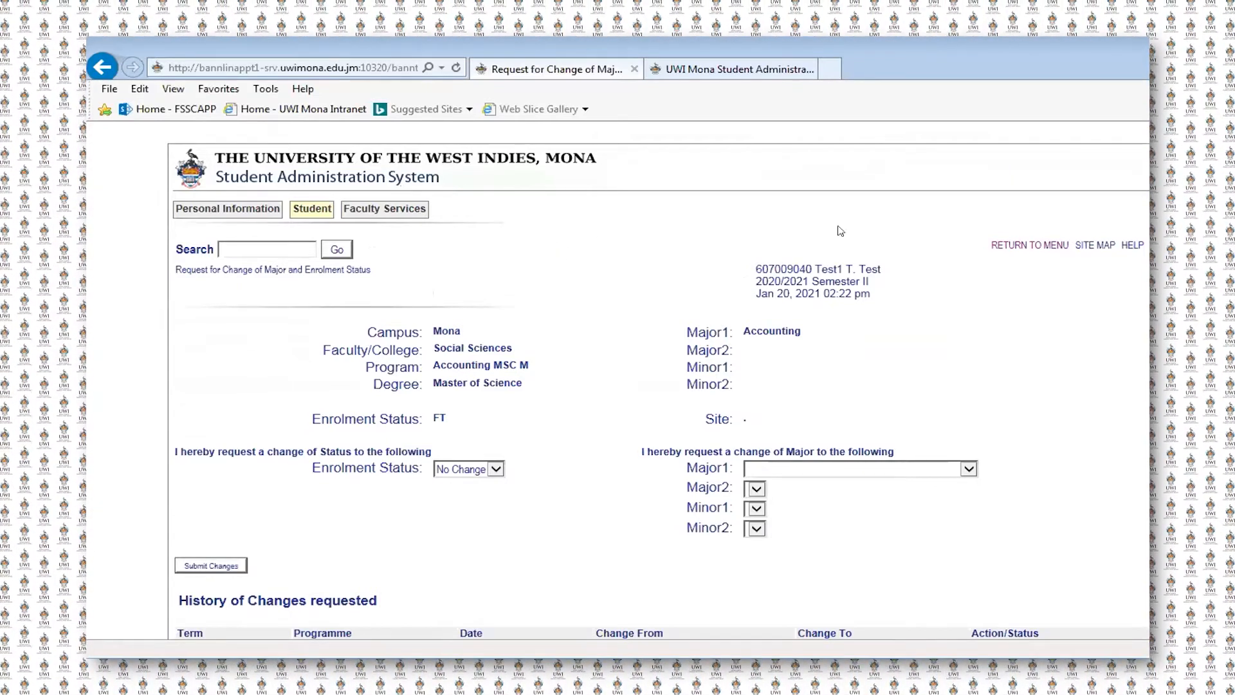
Return to the main menu and open the Dean/HOD approval menu of activities for Semester I and II under Faculty Services.
{"action": "left_click", "coordinate": [1045, 245]}
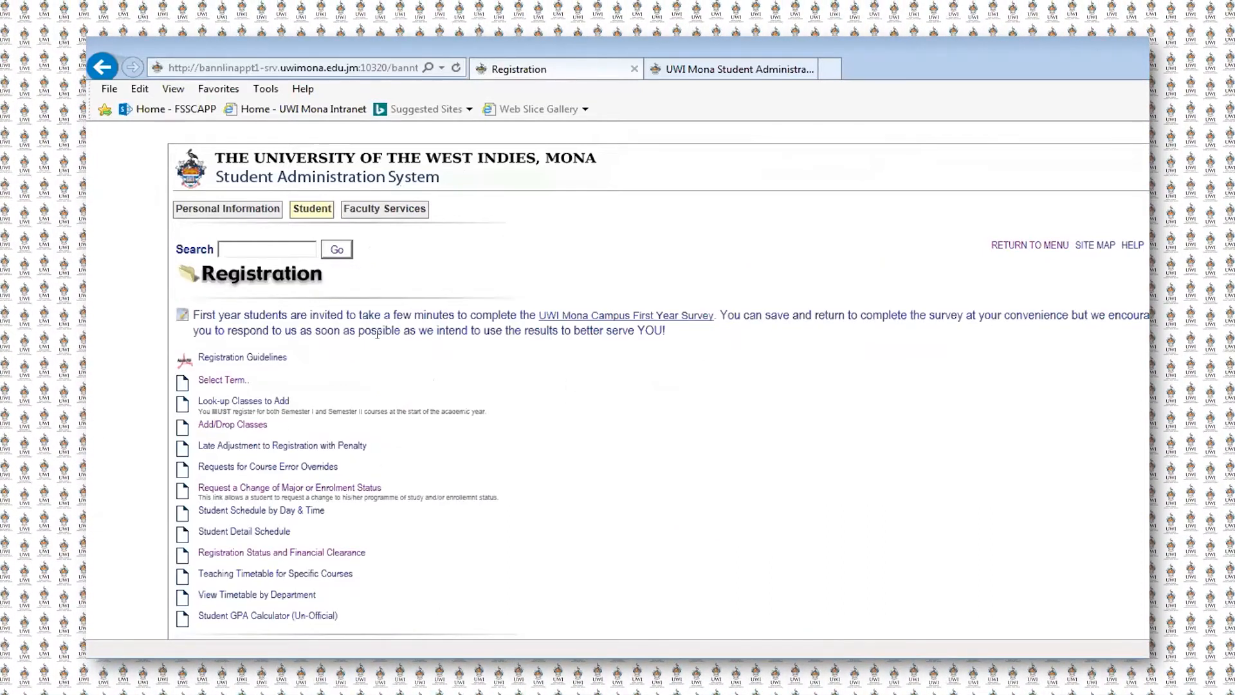
{"action": "left_click", "coordinate": [1010, 247]}
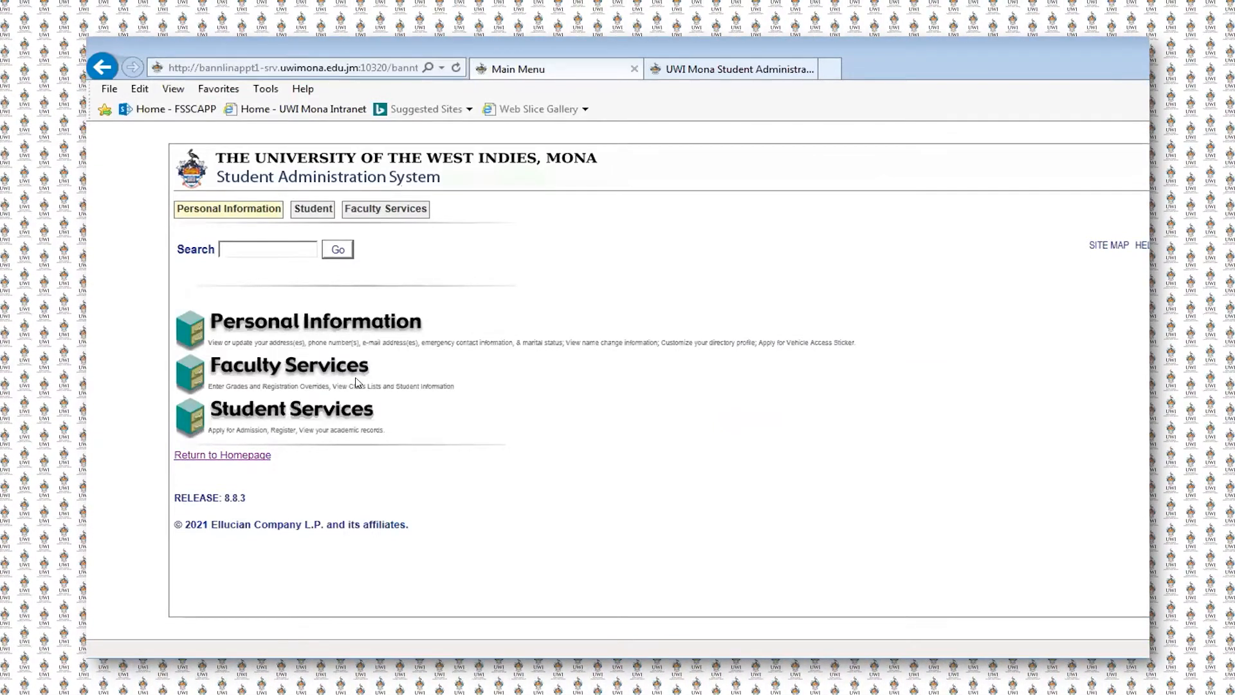
{"action": "left_click", "coordinate": [286, 366]}
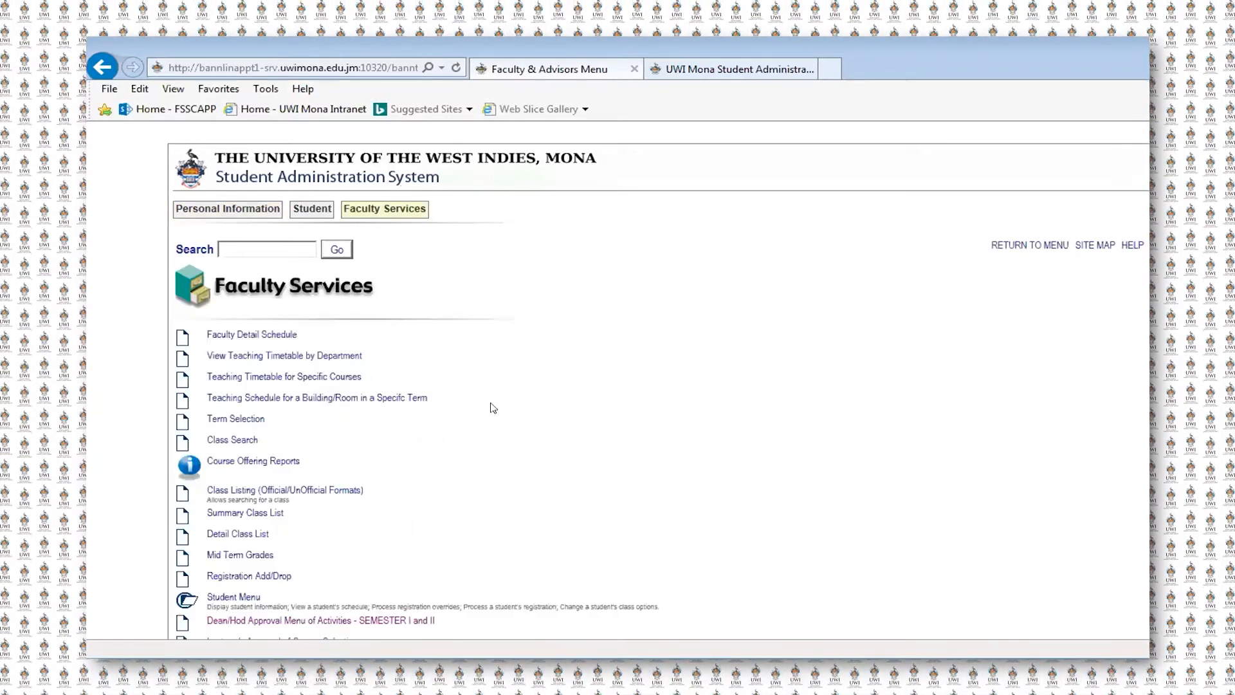
{"action": "scroll", "coordinate": [486, 413], "scroll_direction": "down", "scroll_amount": 2}
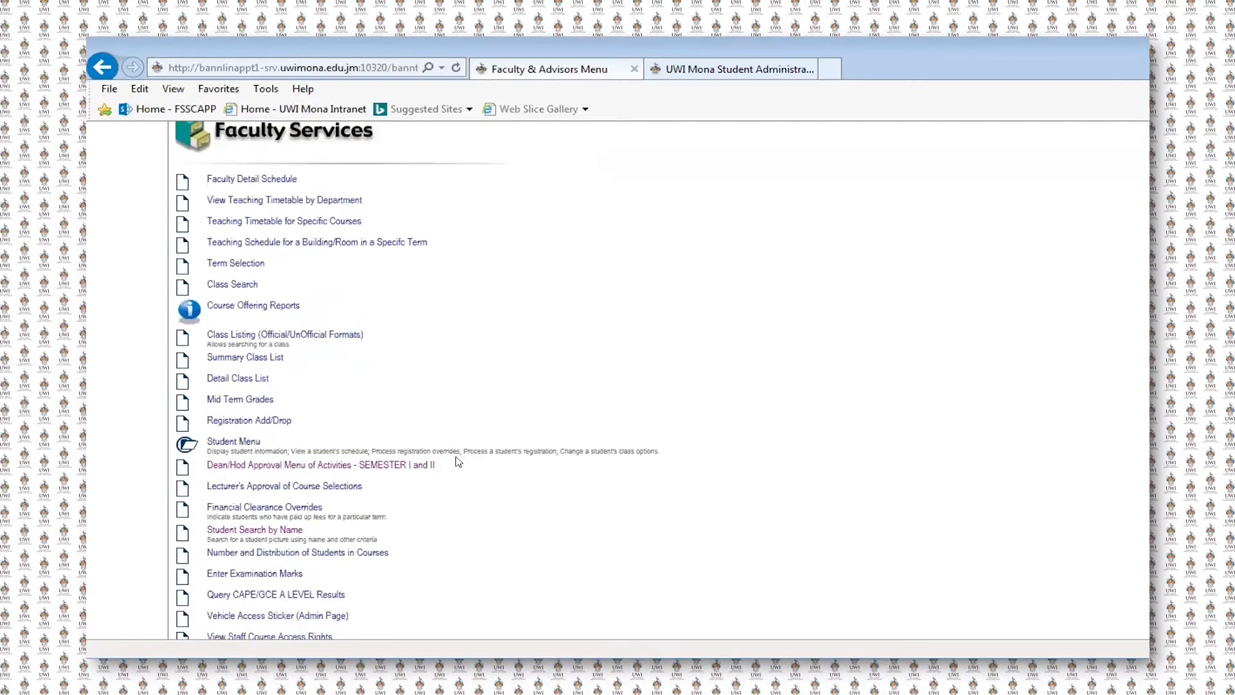
{"action": "left_click", "coordinate": [363, 464]}
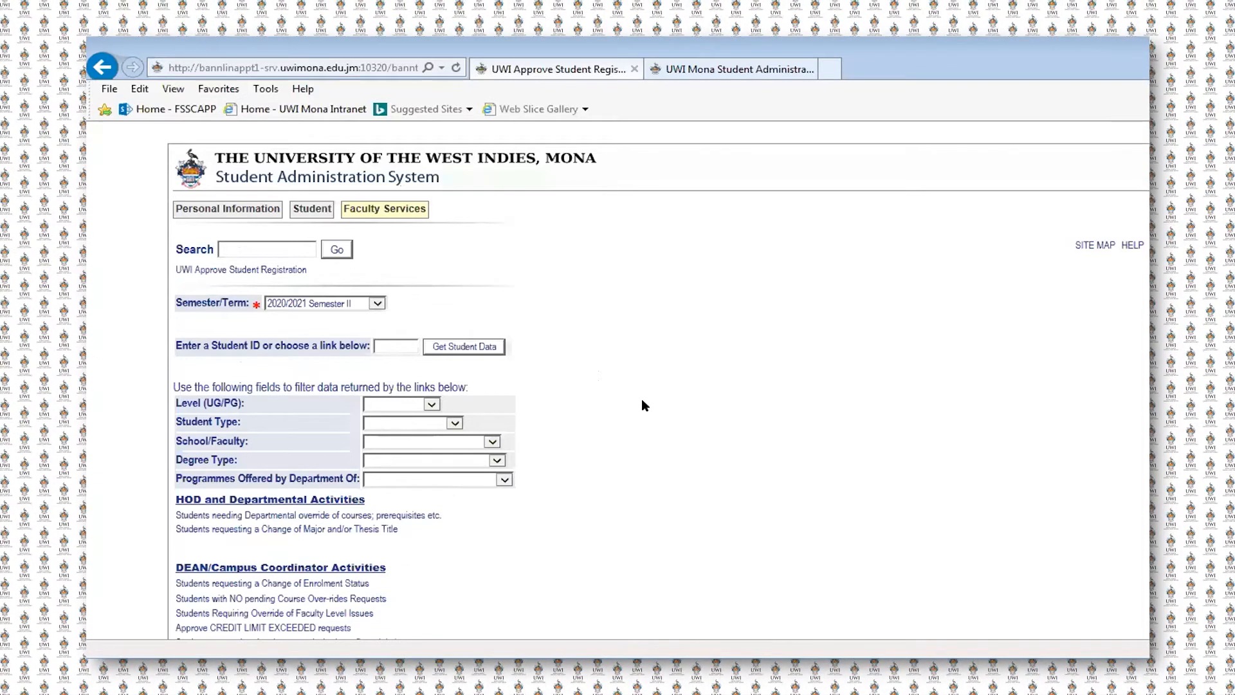
Look up the test student by entering the student ID and open that student's record for processing.
{"action": "type", "text": "607"}
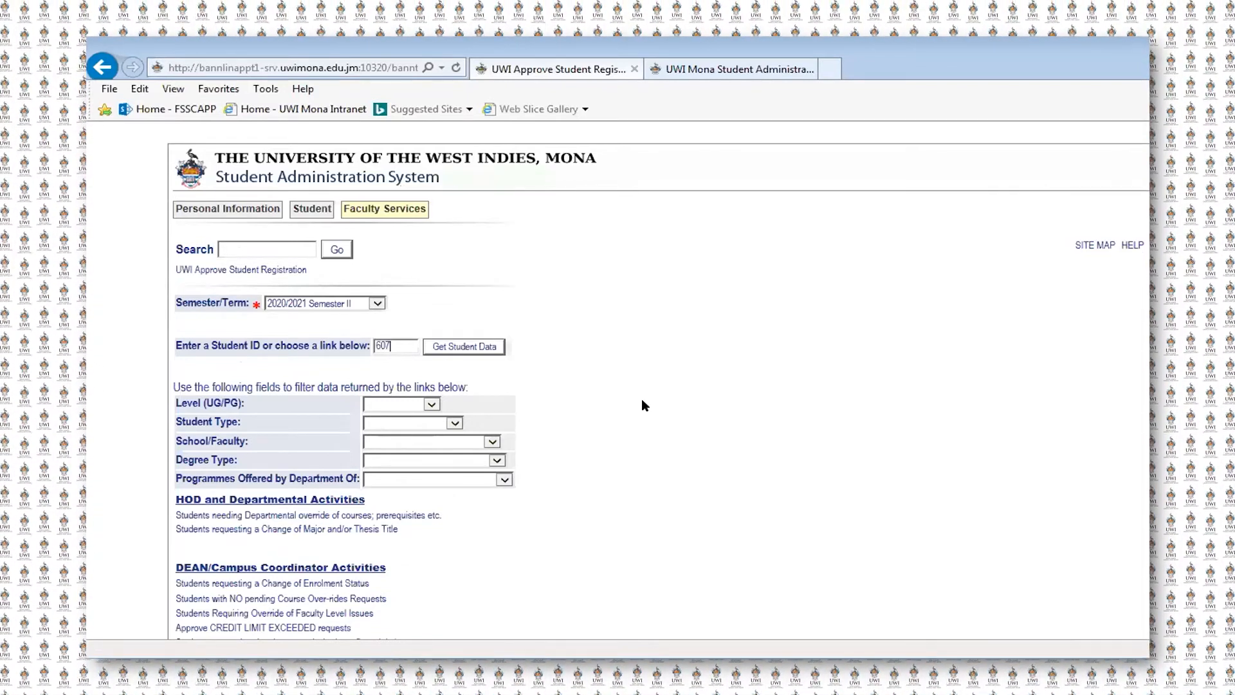
{"action": "type", "text": "009040"}
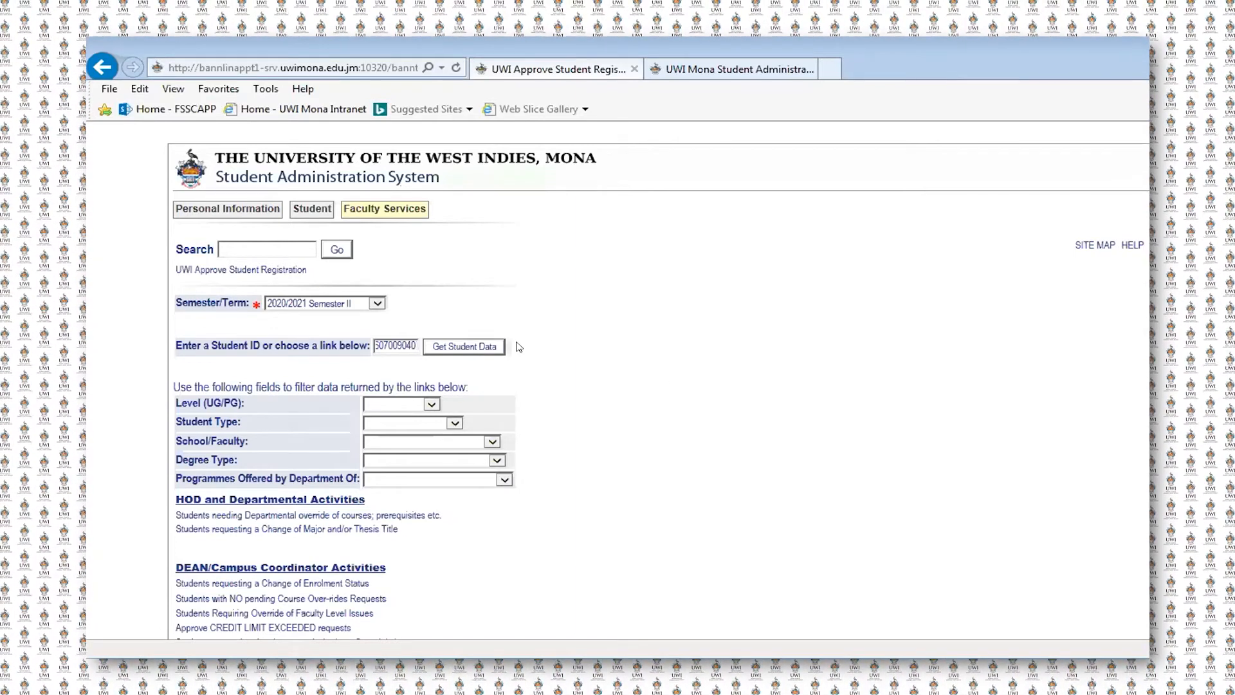
{"action": "left_click", "coordinate": [455, 348]}
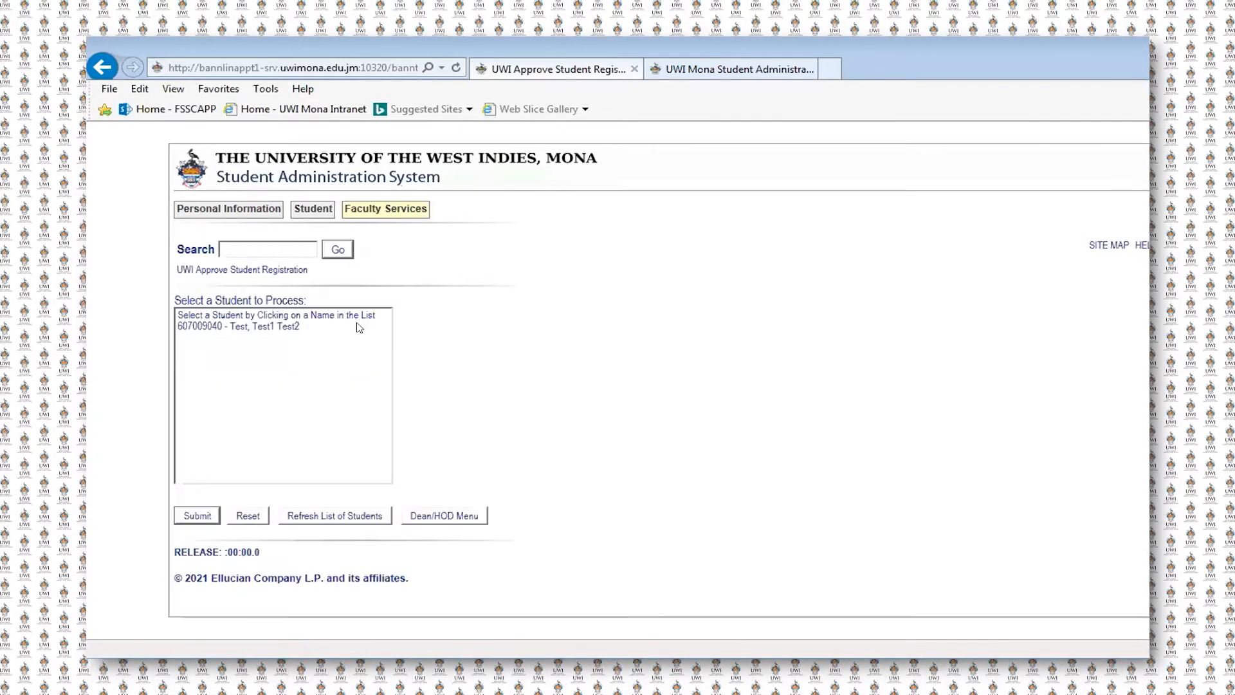
{"action": "left_click", "coordinate": [244, 326]}
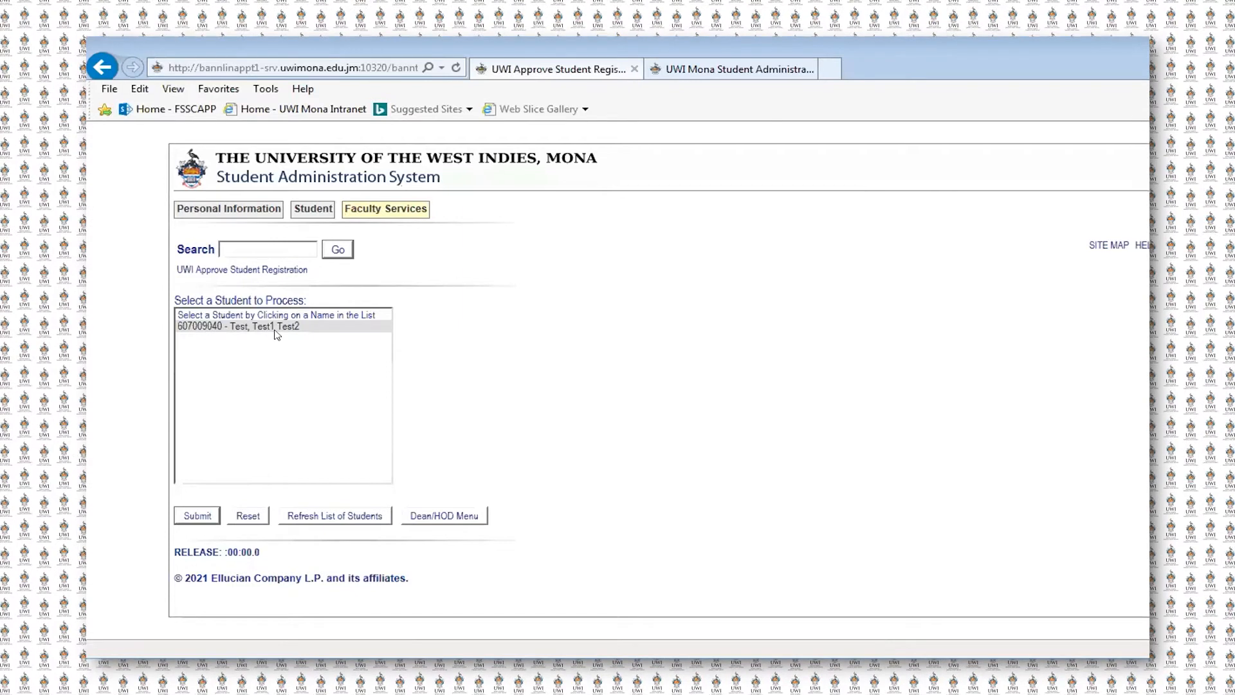
{"action": "left_click", "coordinate": [224, 326]}
{"action": "left_click", "coordinate": [188, 518]}
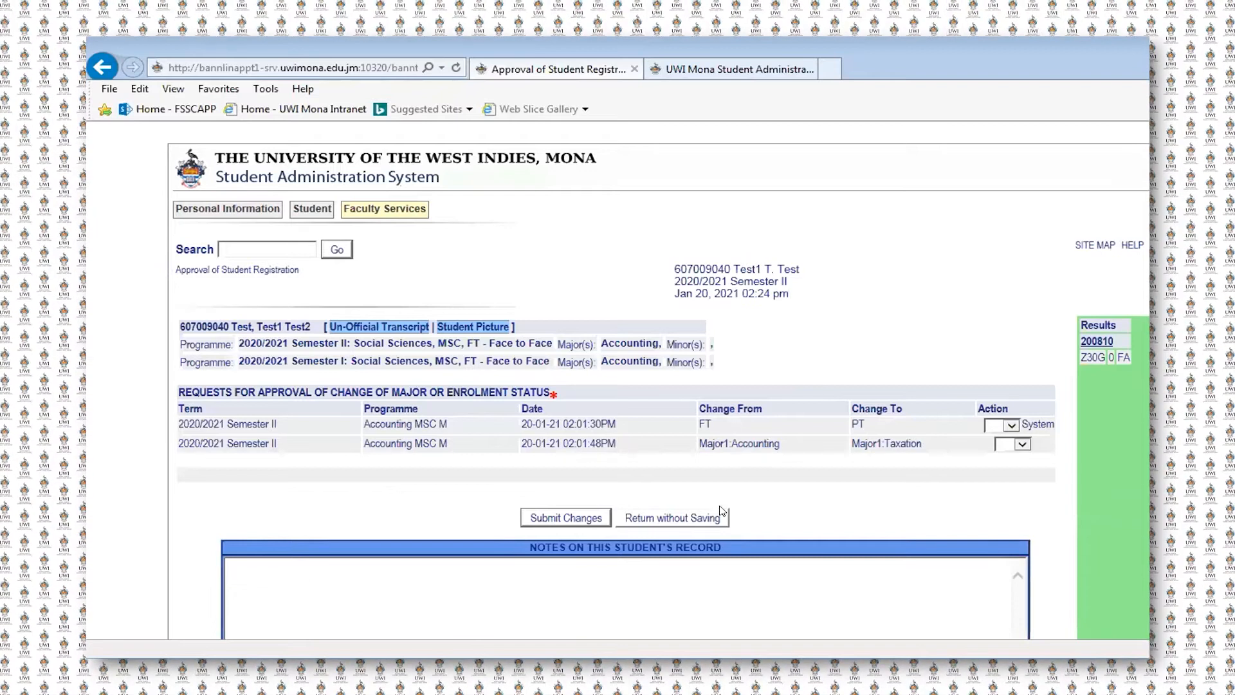
Leave the student's record without saving, return to the Dean/HOD menu and list the students requesting a Change of Major and/or Thesis Title.
{"action": "left_click", "coordinate": [718, 520]}
{"action": "left_click", "coordinate": [468, 511]}
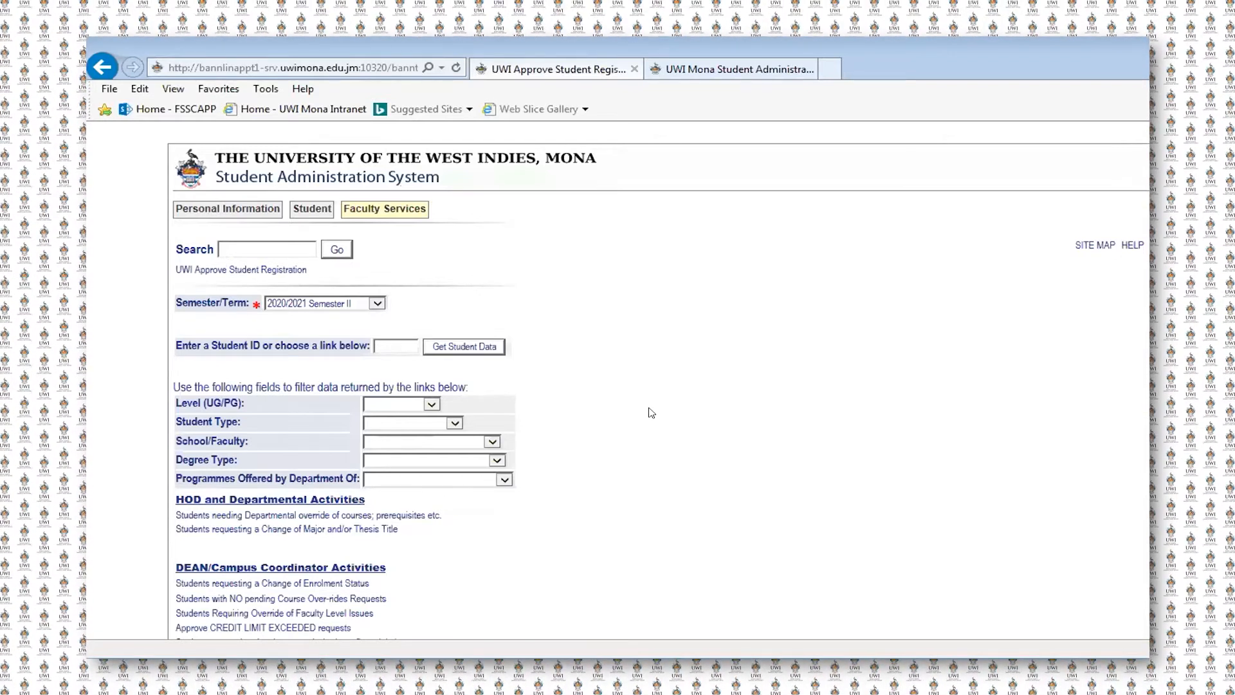
{"action": "scroll", "coordinate": [672, 407], "scroll_direction": "down", "scroll_amount": 3}
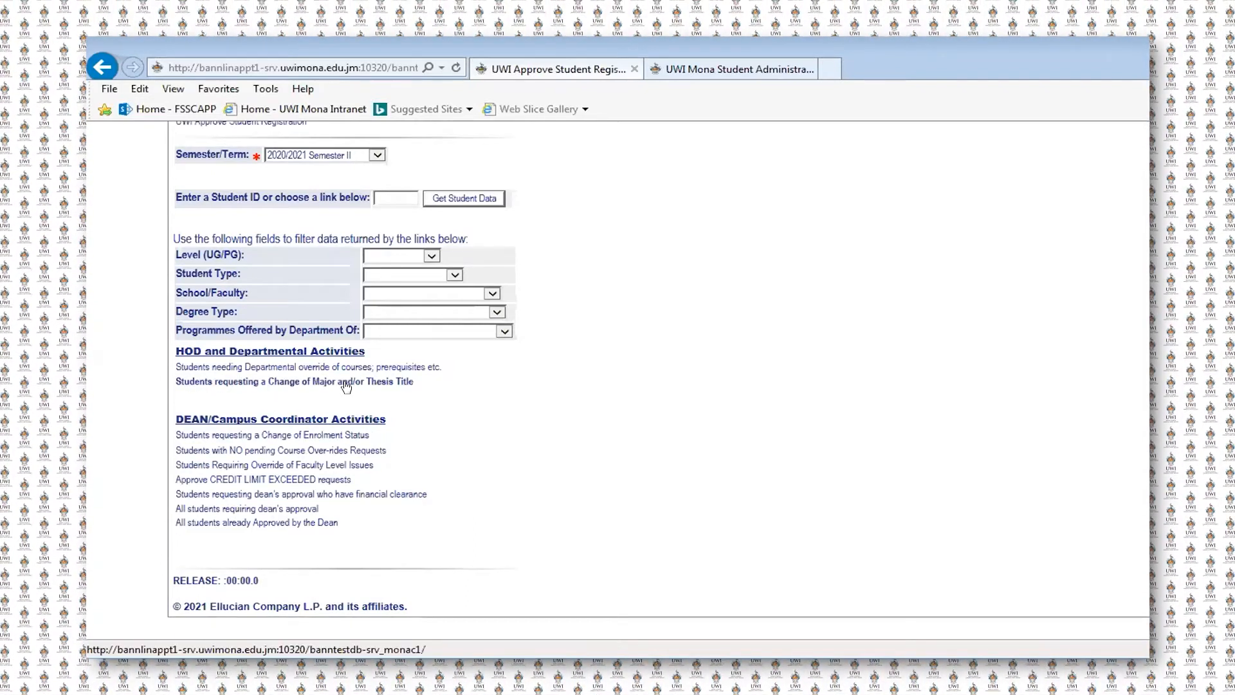
{"action": "left_click", "coordinate": [246, 383]}
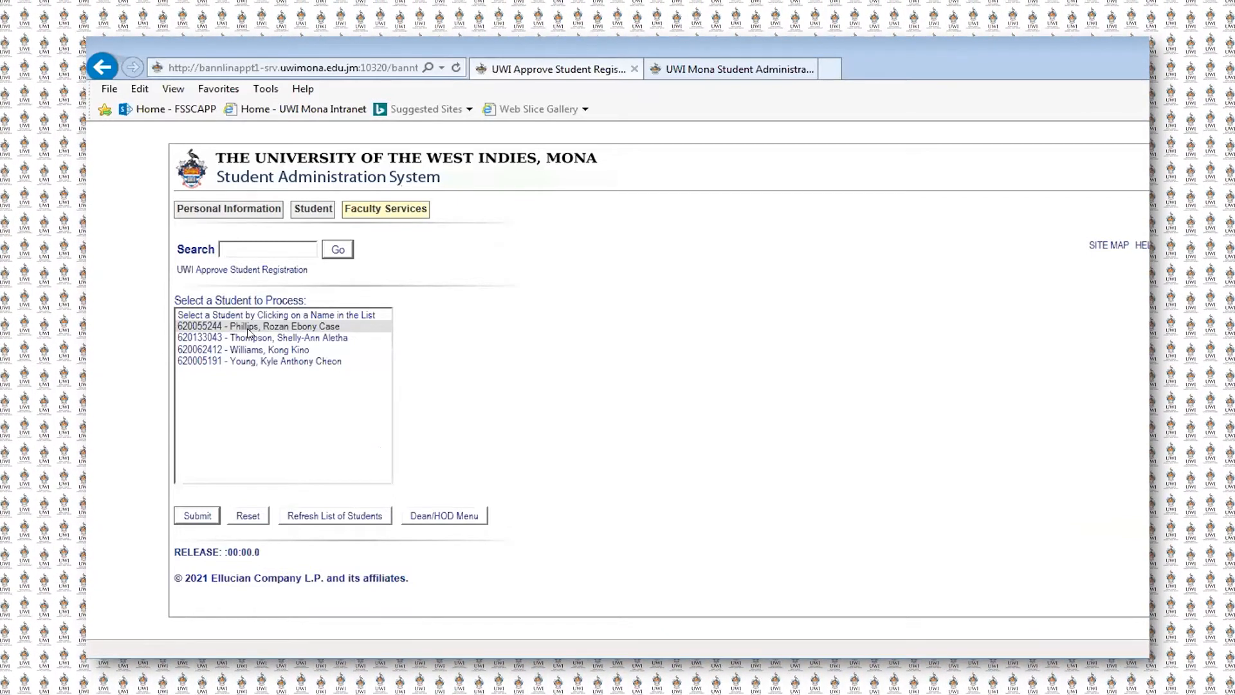
Look through the students requesting a change of major and refresh the list to include the test student.
{"action": "left_click", "coordinate": [259, 362]}
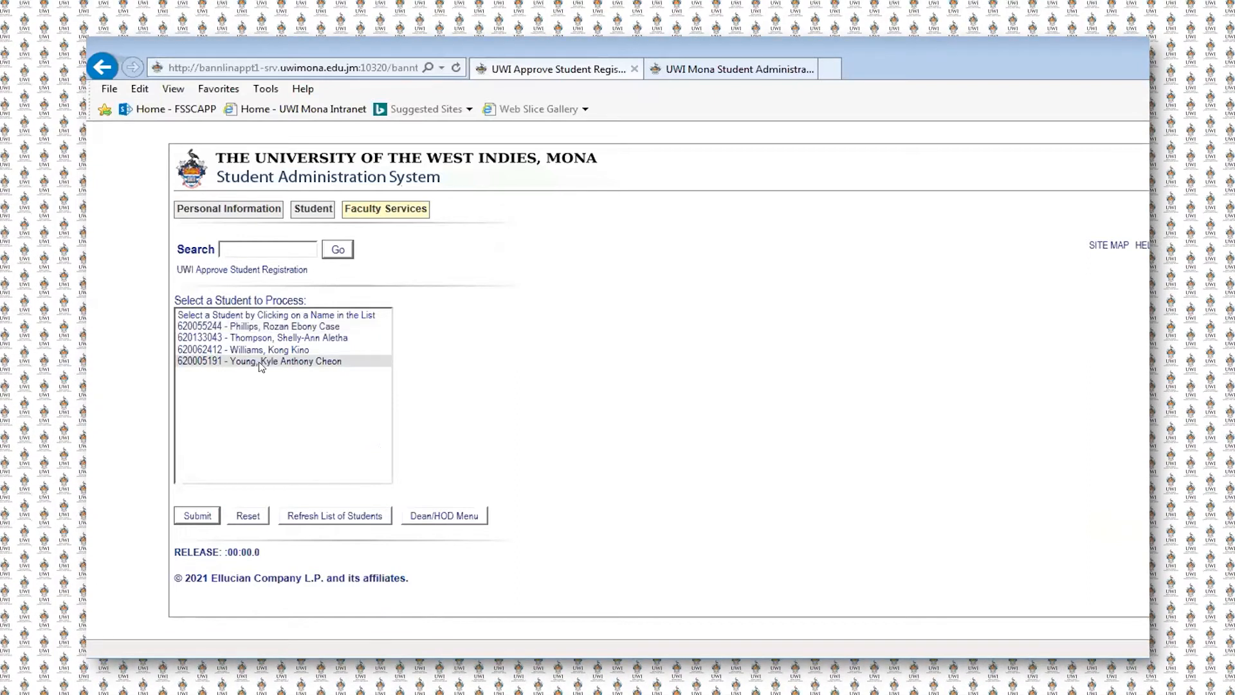
{"action": "left_click", "coordinate": [243, 326]}
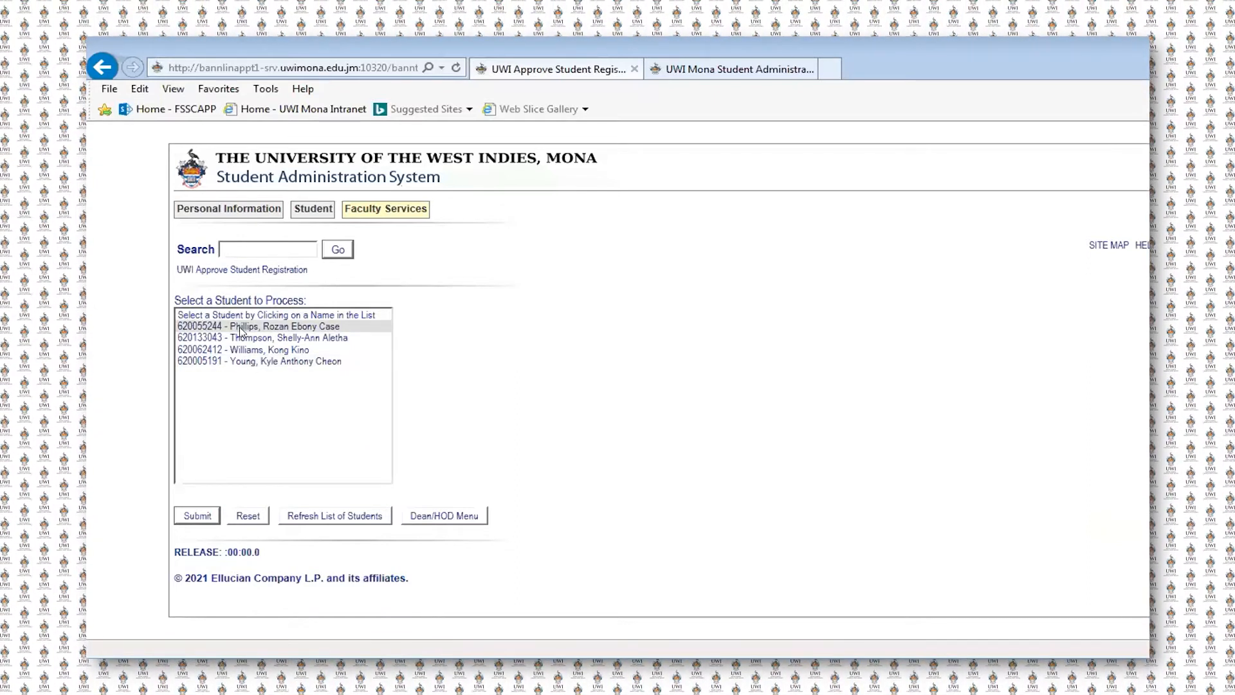
{"action": "left_click", "coordinate": [243, 349]}
{"action": "left_click", "coordinate": [235, 361]}
{"action": "left_click", "coordinate": [241, 352]}
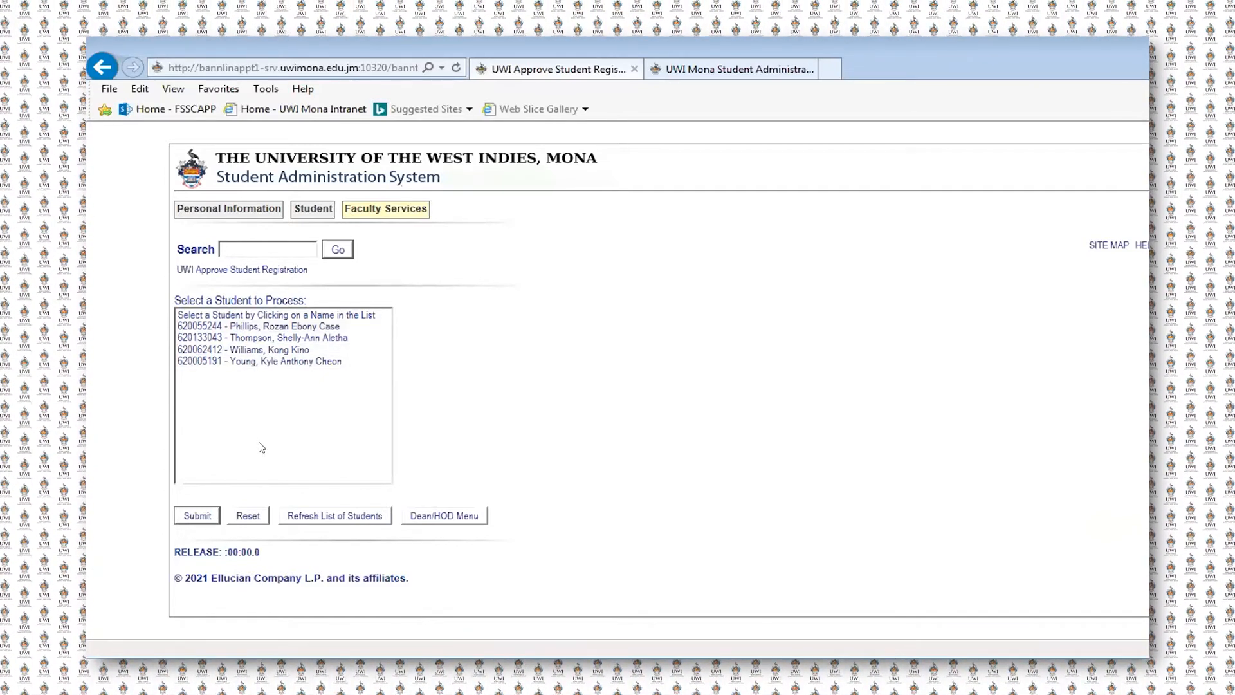
{"action": "left_click", "coordinate": [316, 514]}
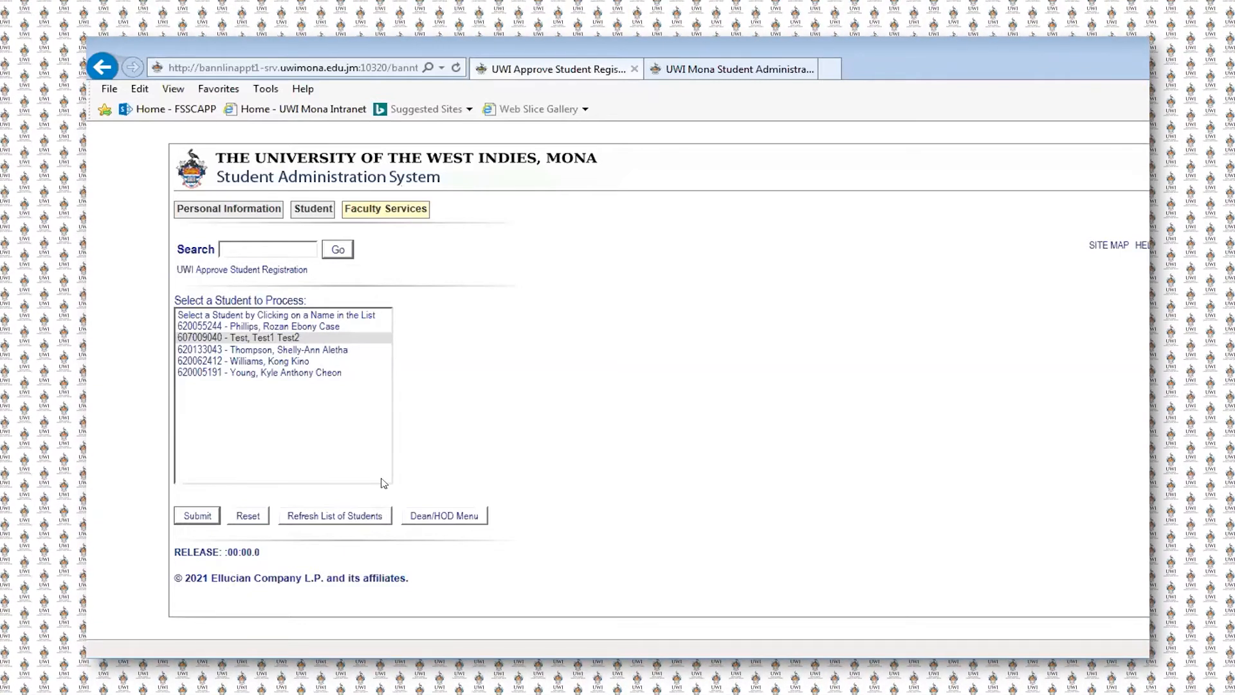
Return to the Dean/HOD menu, list the students requesting a Change of Enrolment Status and refresh that list.
{"action": "left_click", "coordinate": [454, 513]}
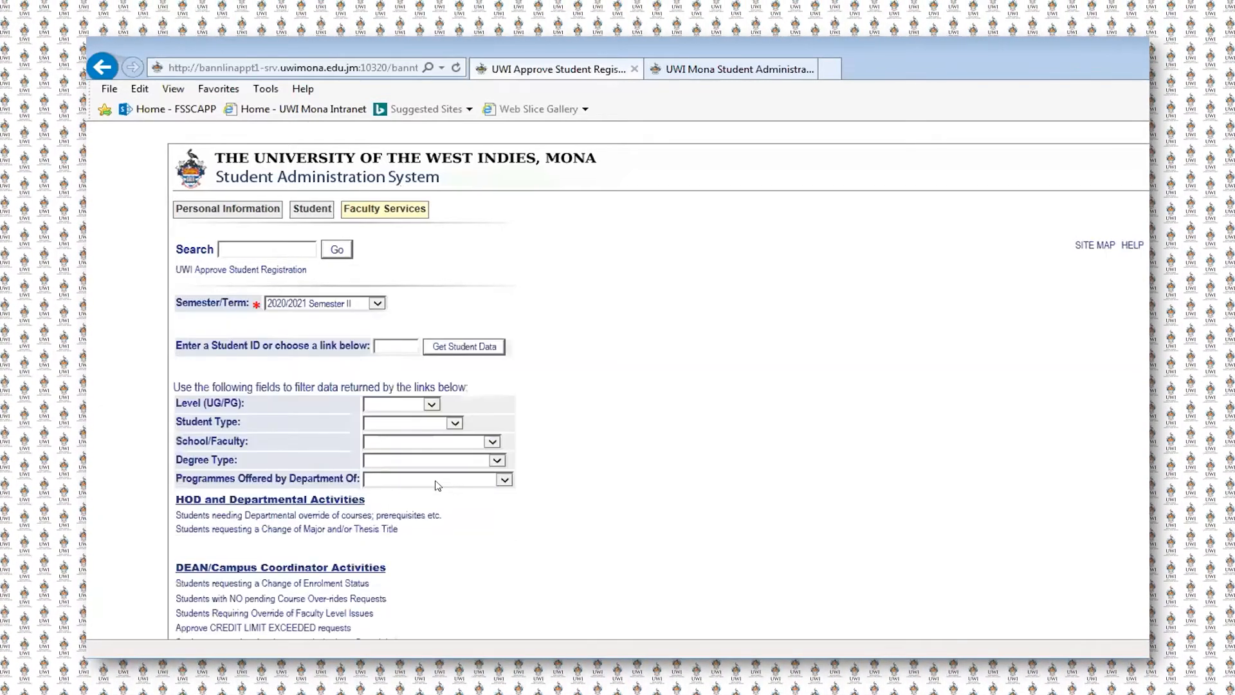
{"action": "scroll", "coordinate": [444, 483], "scroll_direction": "down", "scroll_amount": 3}
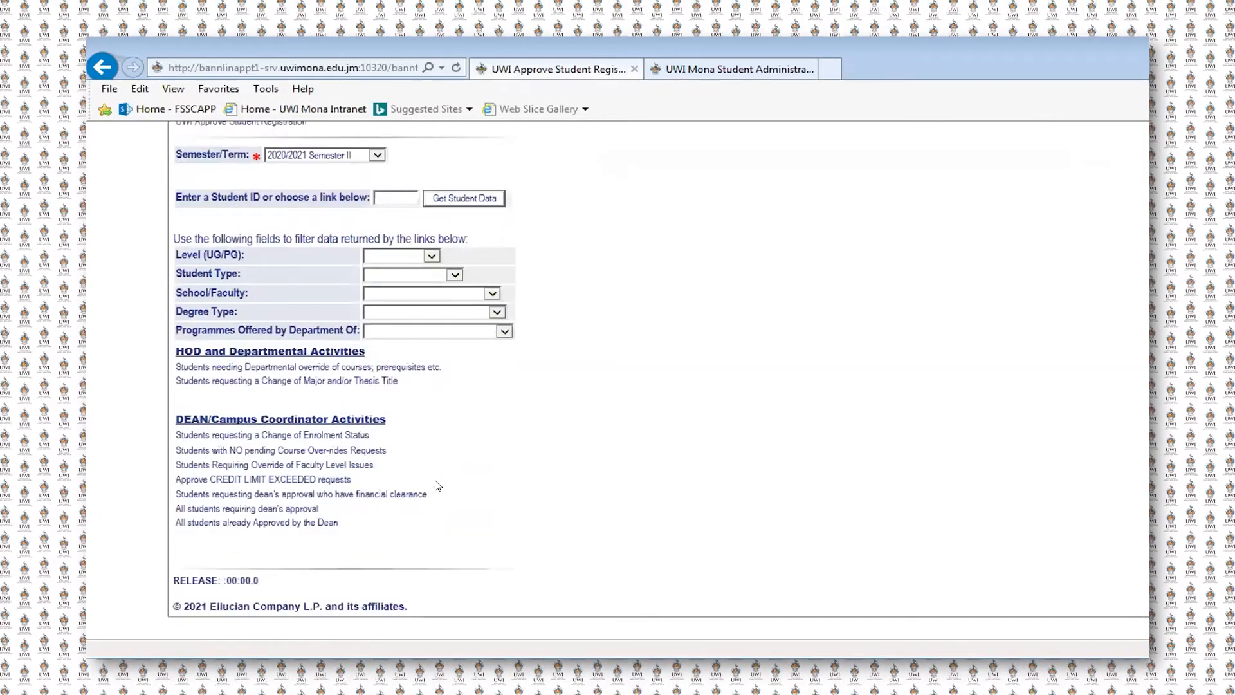
{"action": "left_click", "coordinate": [351, 436]}
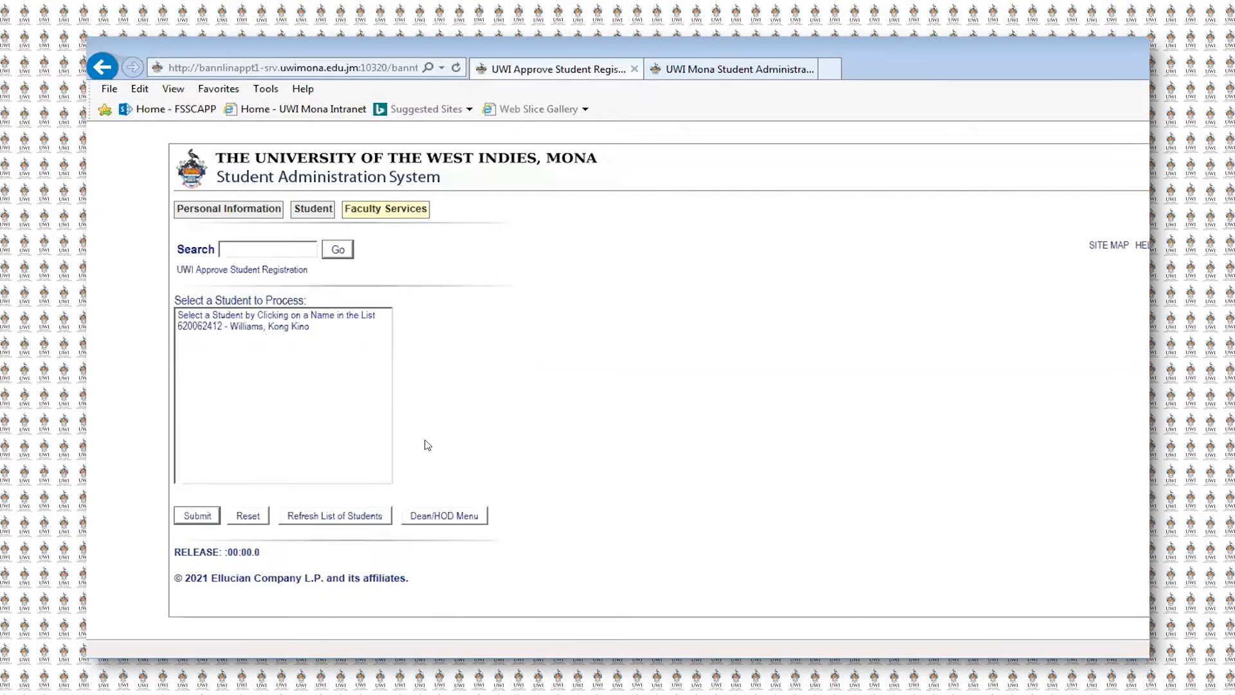
{"action": "left_click", "coordinate": [315, 520]}
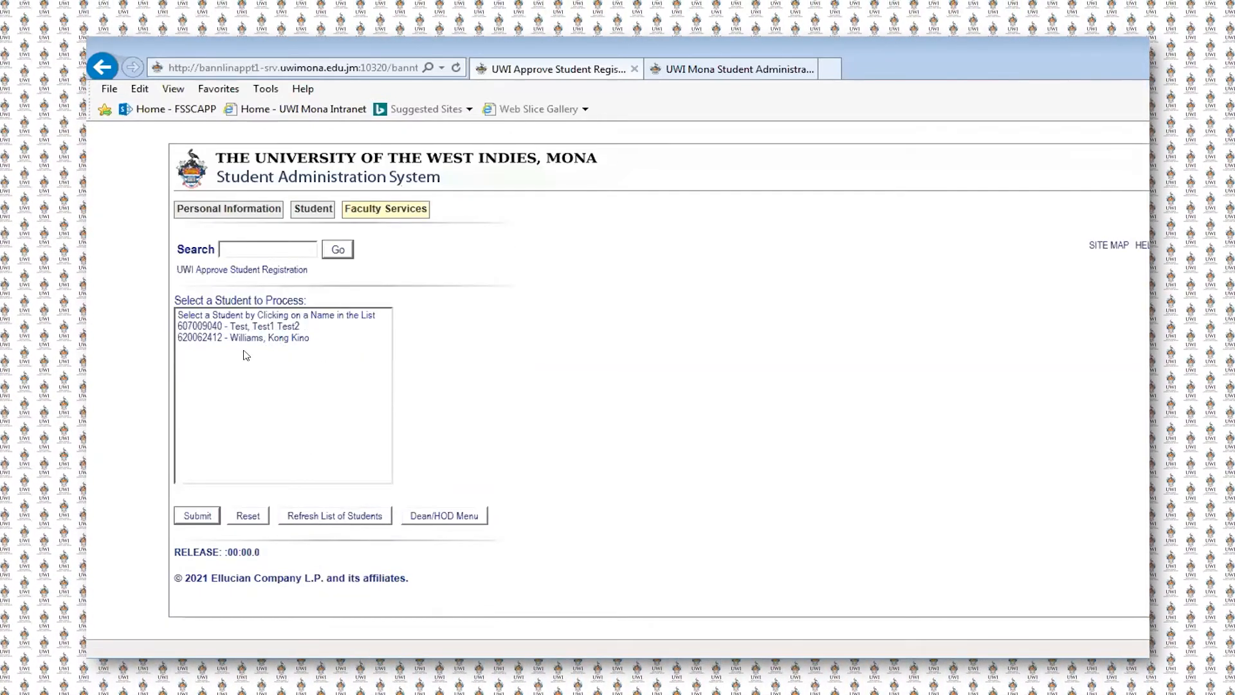
Select the test student from the enrolment status request list and open the record for processing.
{"action": "left_click", "coordinate": [255, 329]}
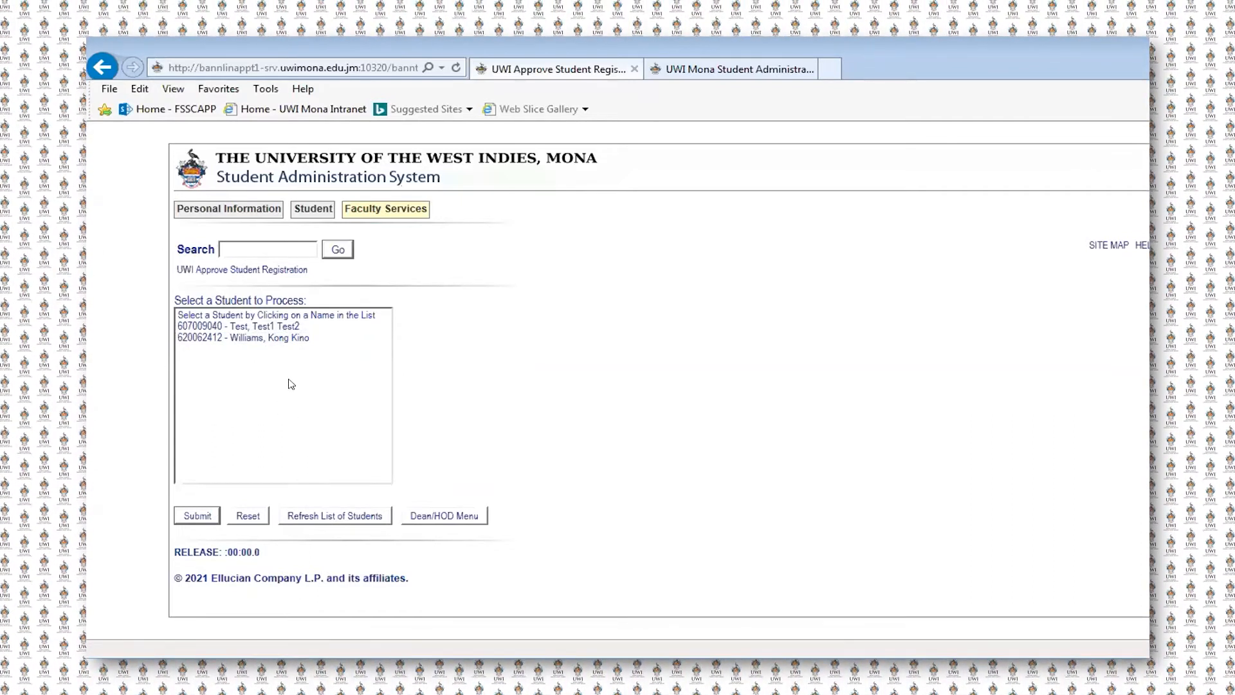
{"action": "left_click", "coordinate": [257, 326]}
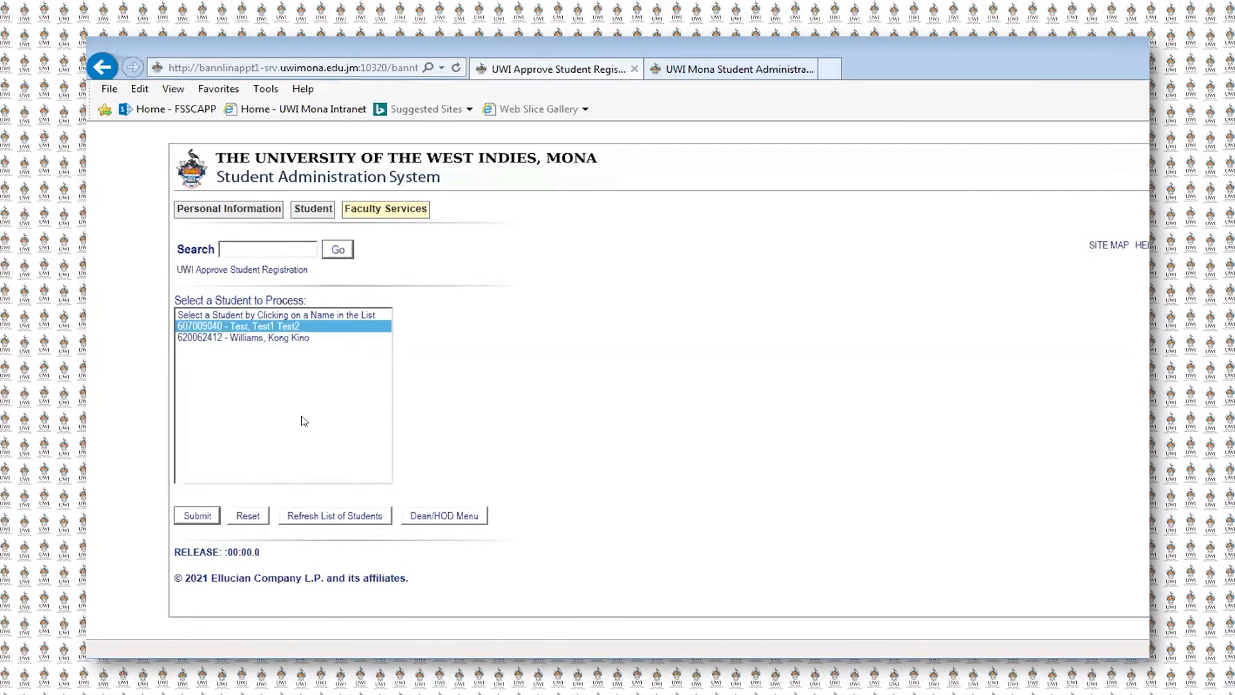
{"action": "left_click", "coordinate": [192, 516]}
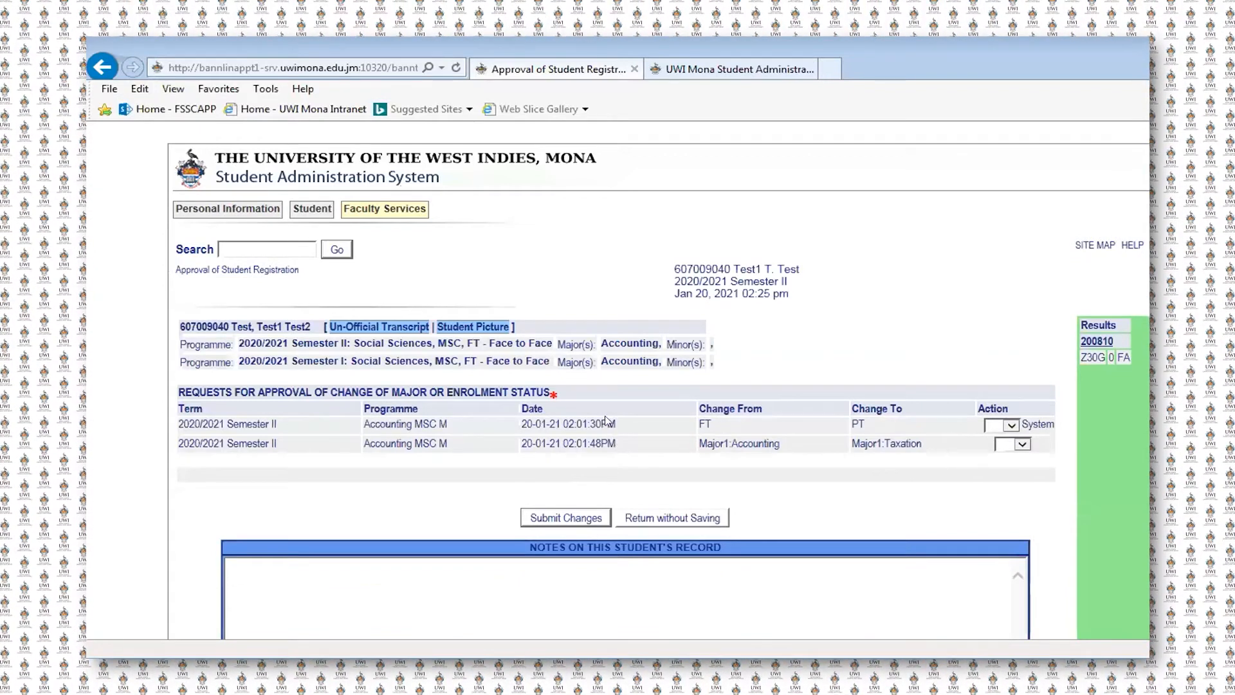
Approve the FT to PT and Accounting to Taxation requests by setting both actions to Yes, and submit the changes.
{"action": "scroll", "coordinate": [604, 420], "scroll_direction": "down", "scroll_amount": 2}
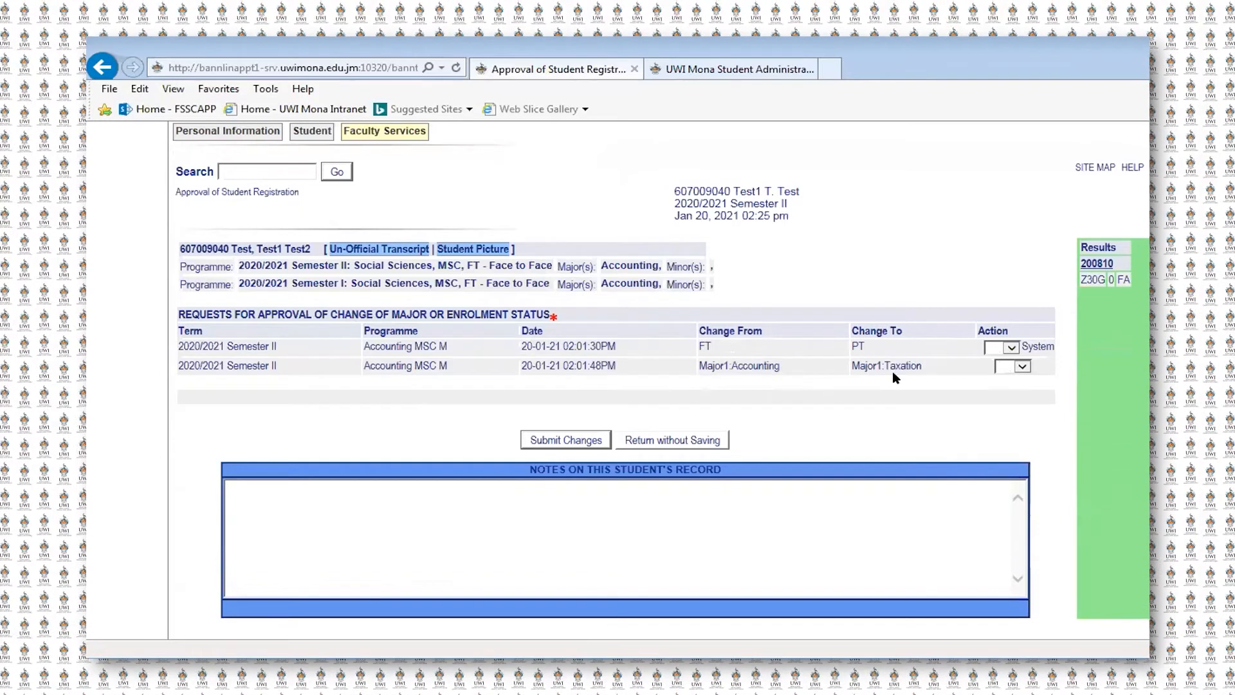
{"action": "left_click", "coordinate": [1010, 349]}
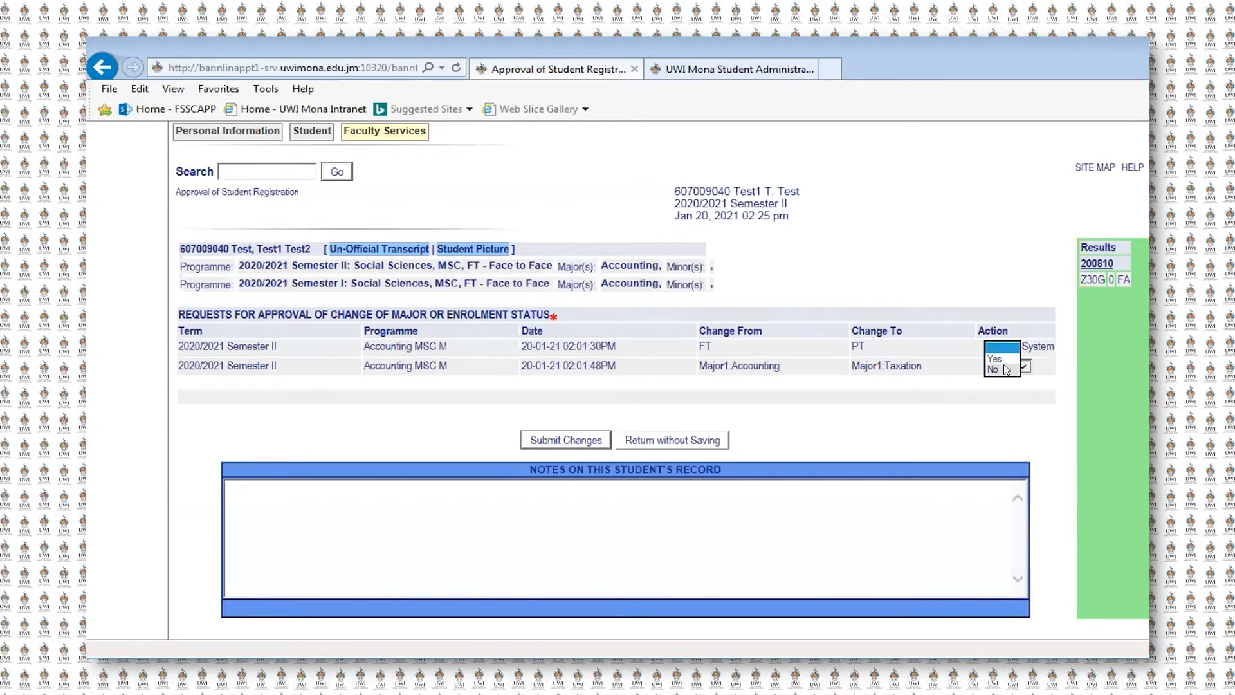
{"action": "left_click", "coordinate": [996, 359]}
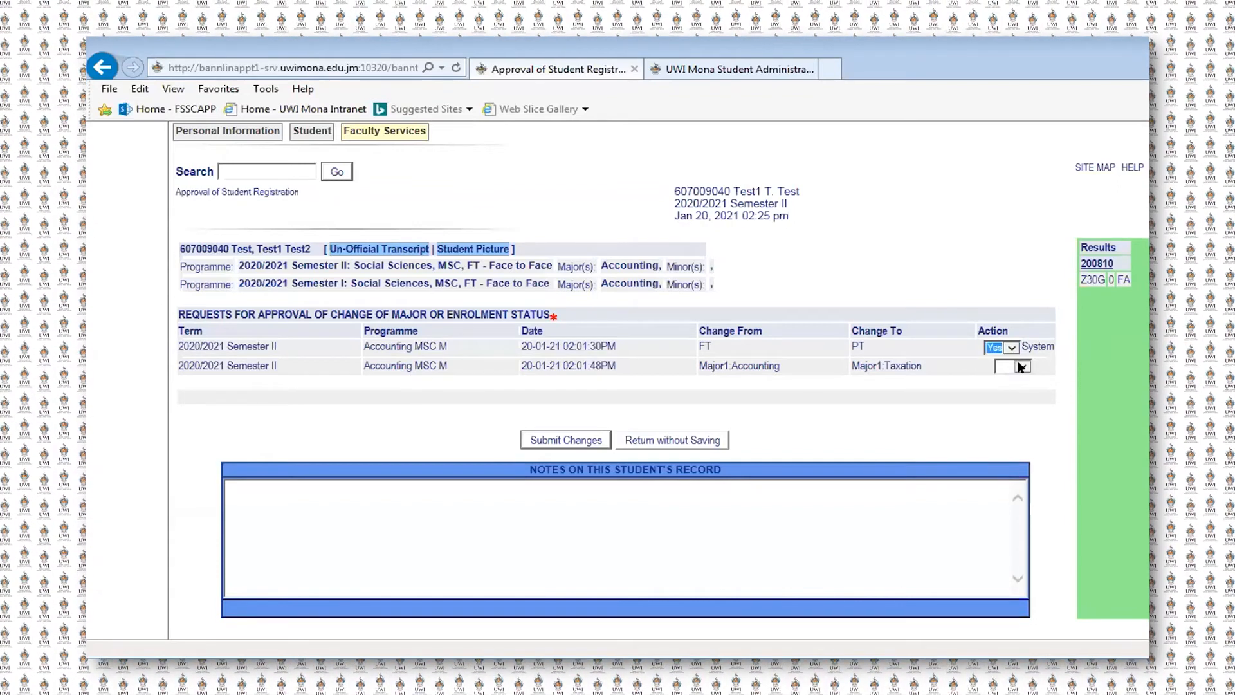
{"action": "left_click", "coordinate": [1018, 365]}
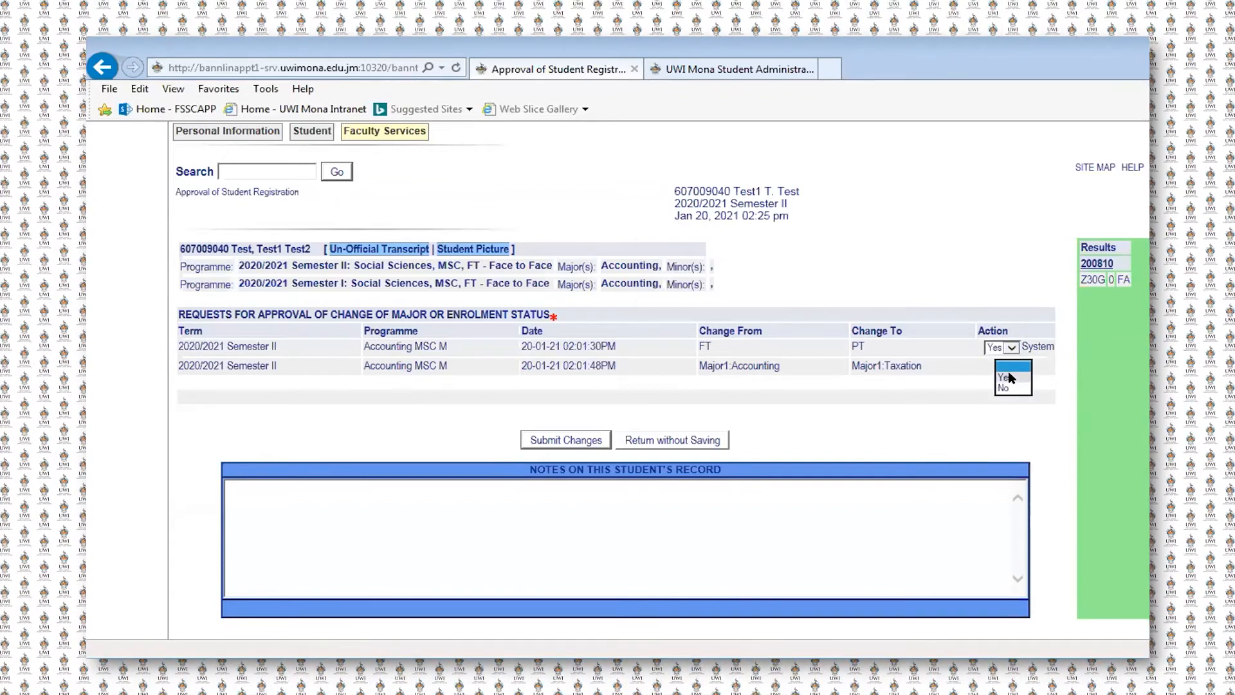
{"action": "left_click", "coordinate": [1010, 379]}
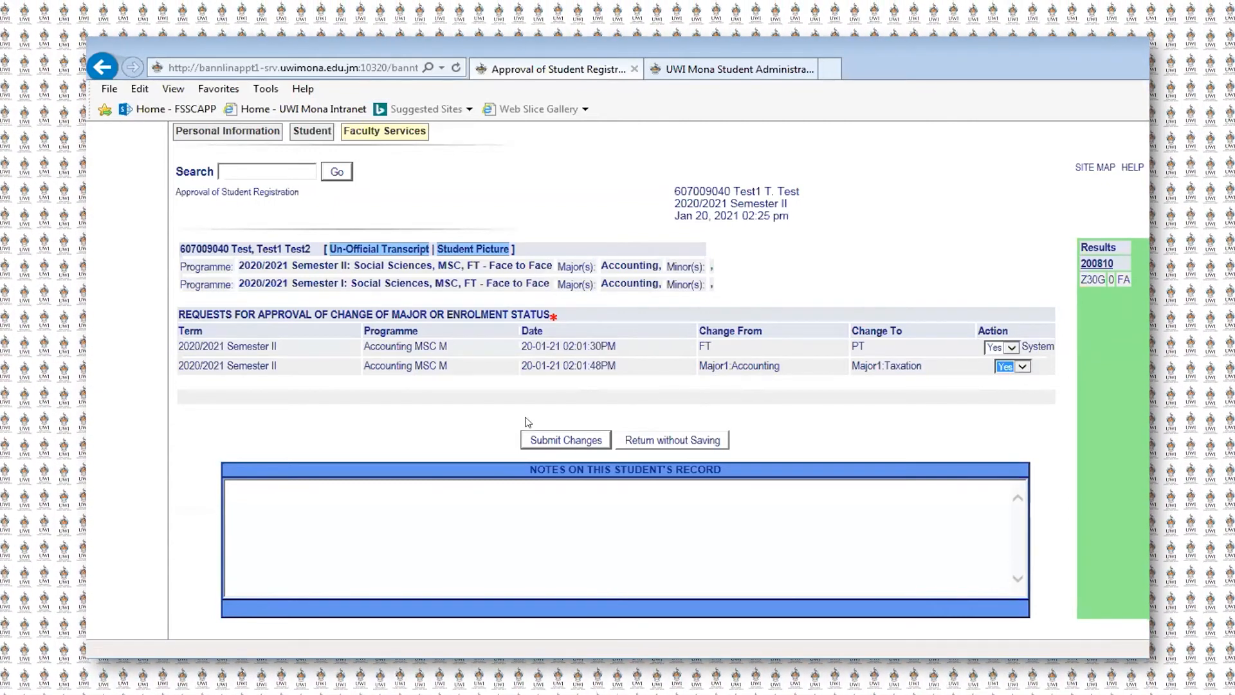
{"action": "left_click", "coordinate": [547, 443]}
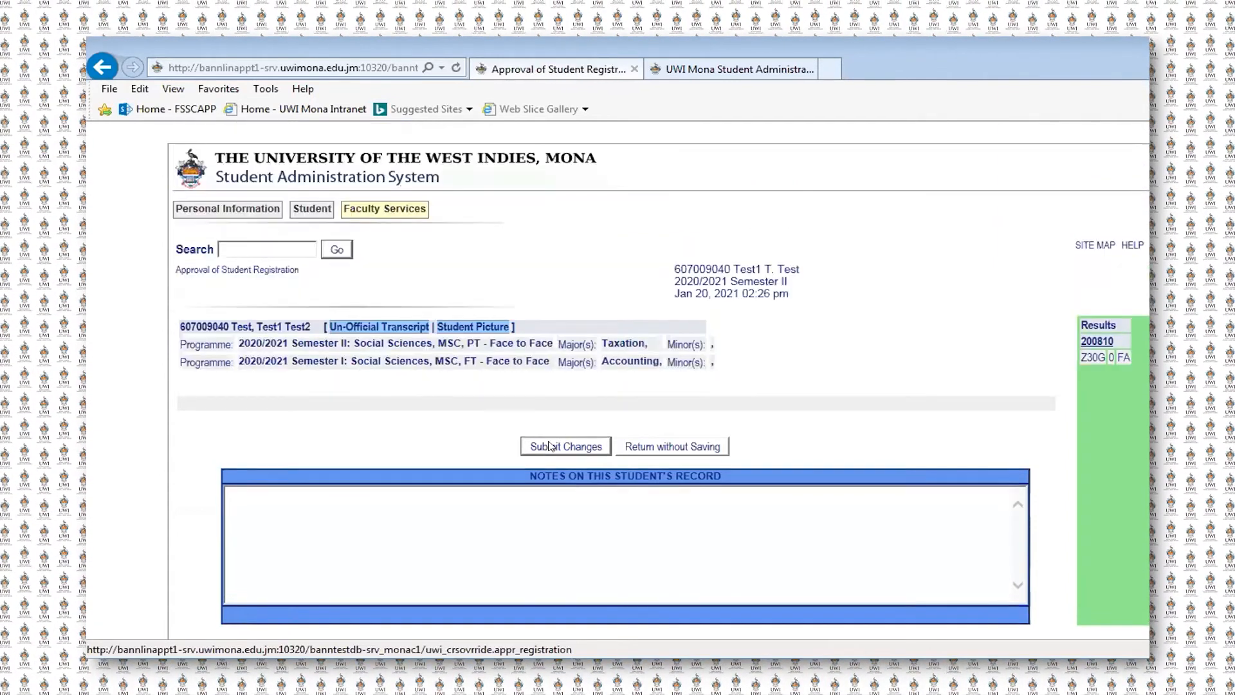
Review the student's programme and major details and the history of requests for change of majors, minors and status.
{"action": "scroll", "coordinate": [627, 405], "scroll_direction": "down", "scroll_amount": 1}
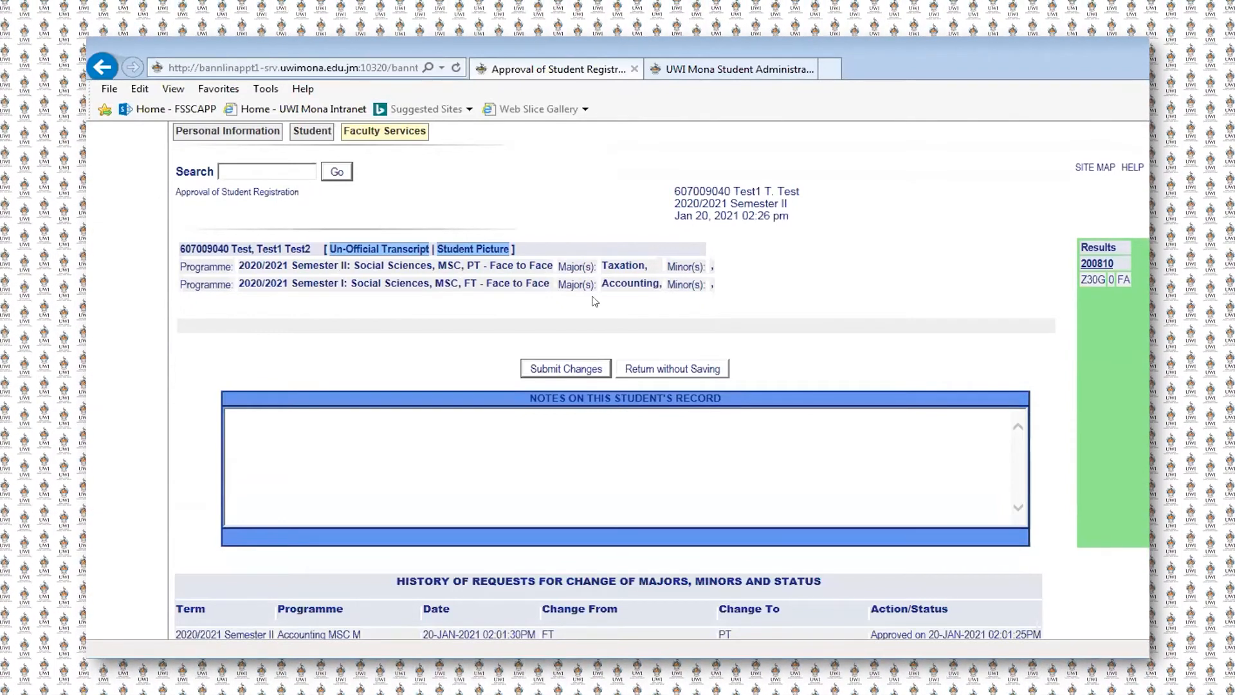
{"action": "left_click", "coordinate": [473, 248]}
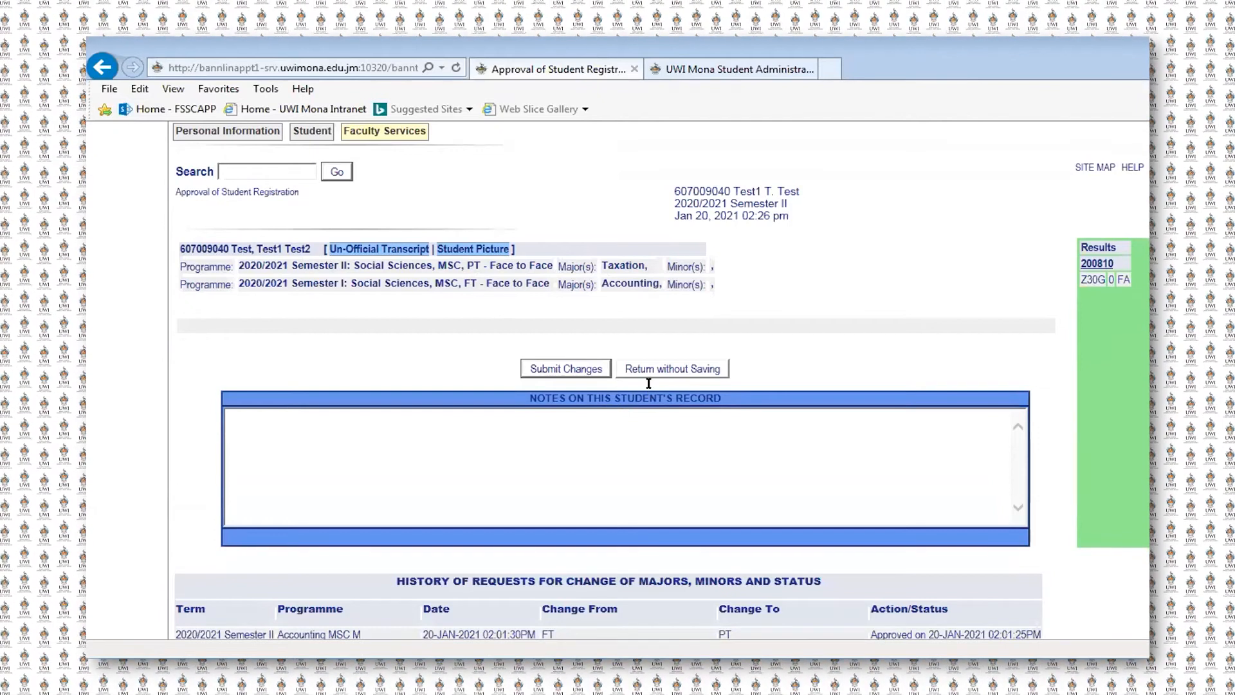
{"action": "scroll", "coordinate": [649, 383], "scroll_direction": "down", "scroll_amount": 1}
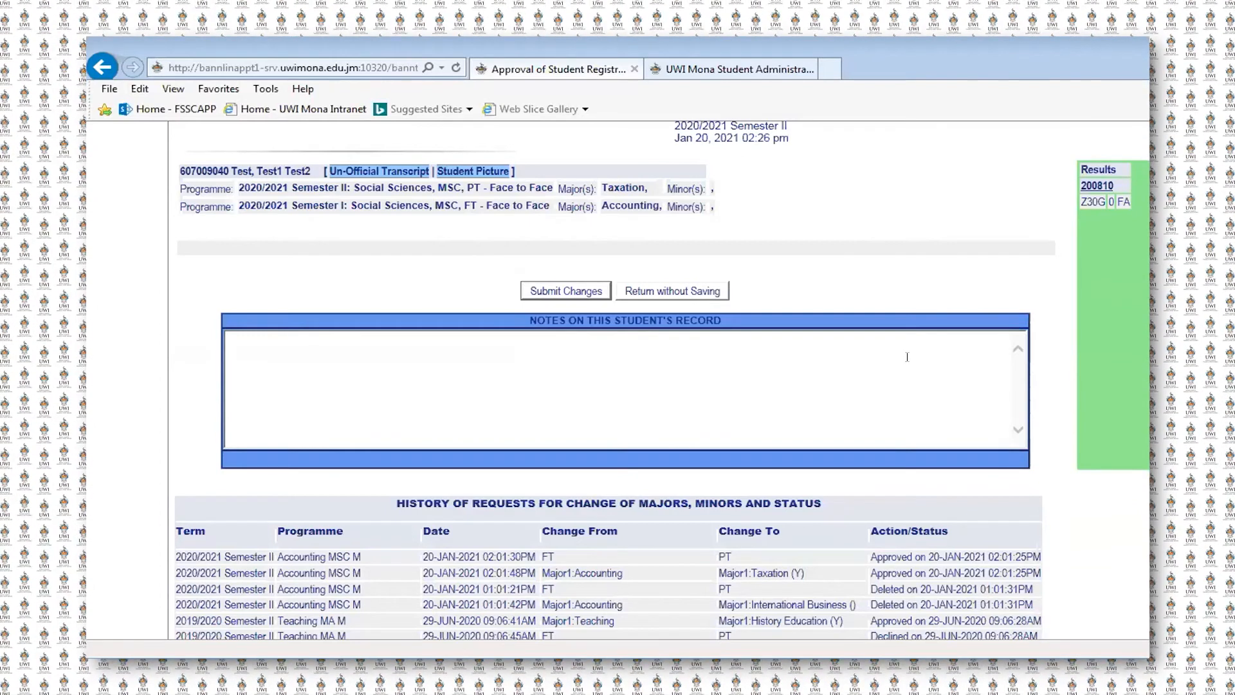
{"action": "scroll", "coordinate": [907, 357], "scroll_direction": "down", "scroll_amount": 3}
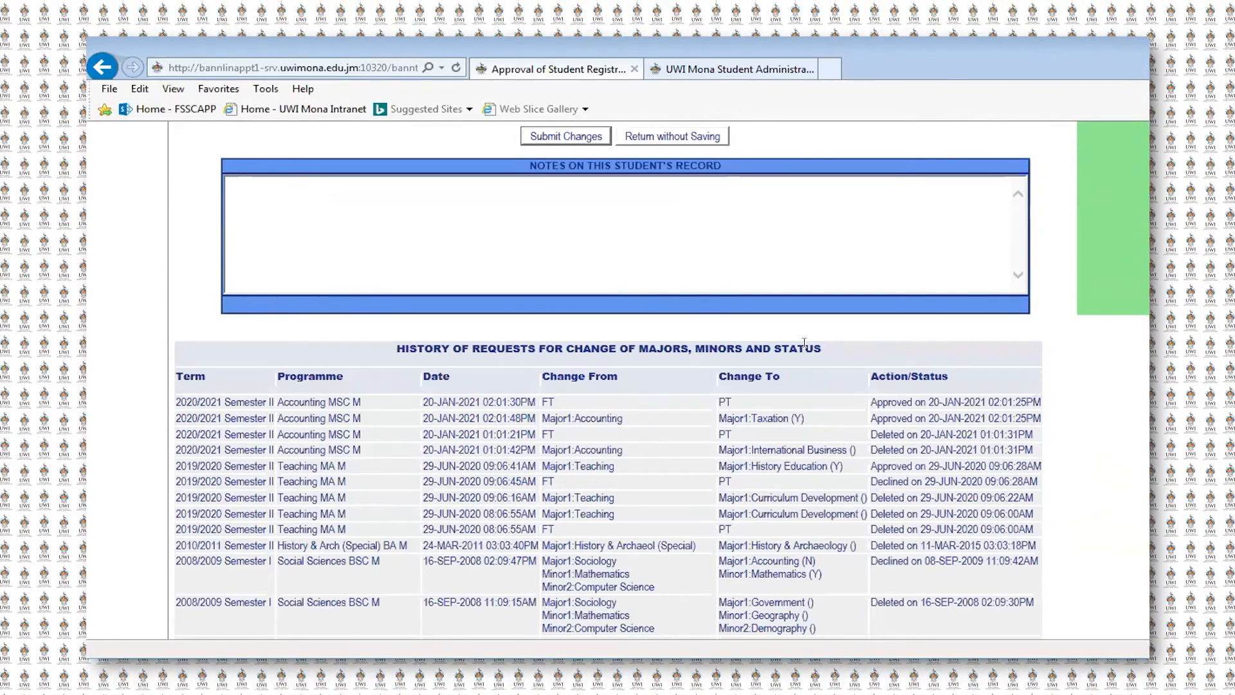
{"action": "scroll", "coordinate": [797, 349], "scroll_direction": "up", "scroll_amount": 3}
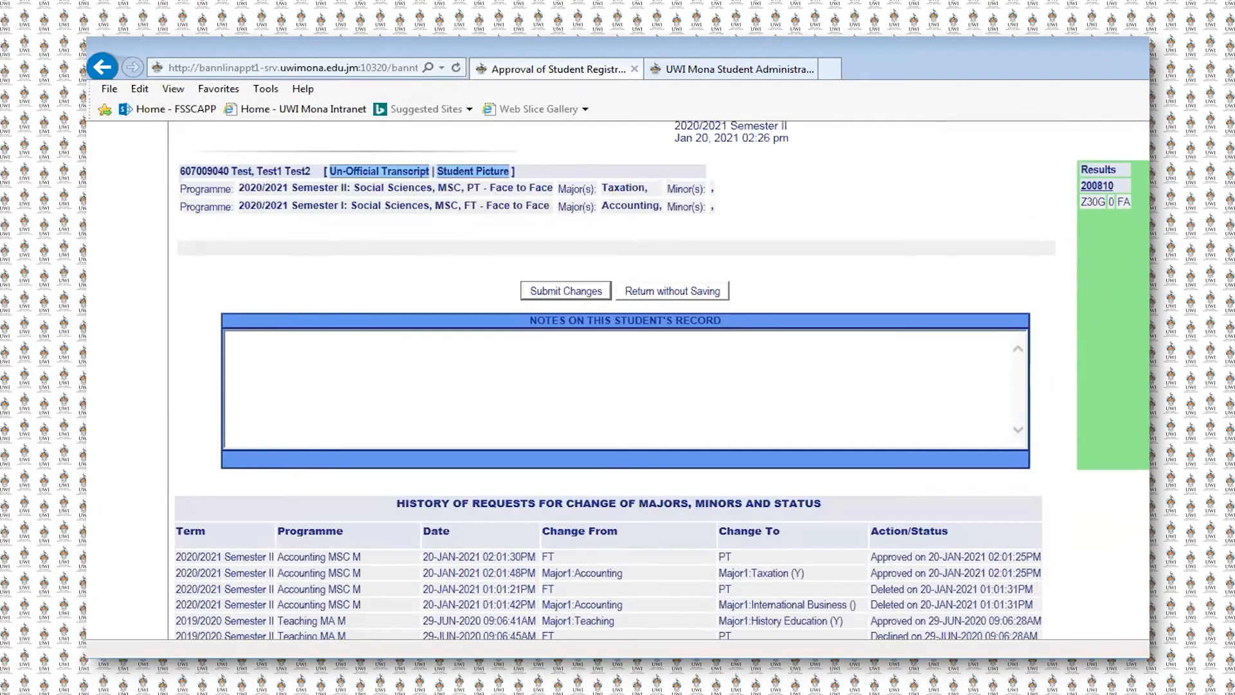